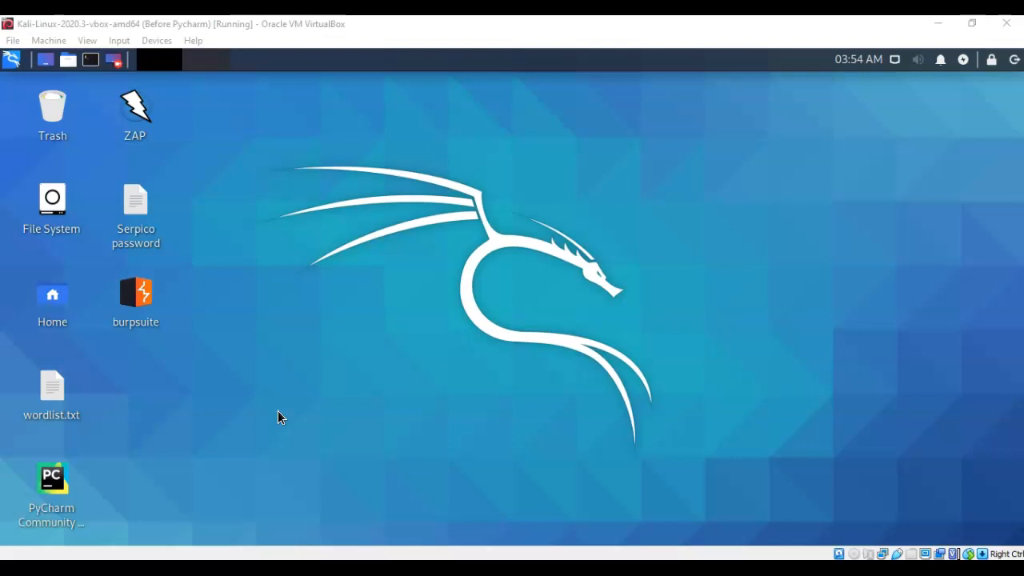
Step: Search the installed applications for "burp" and add the burpsuite launcher to the desktop
double_click(52, 488)
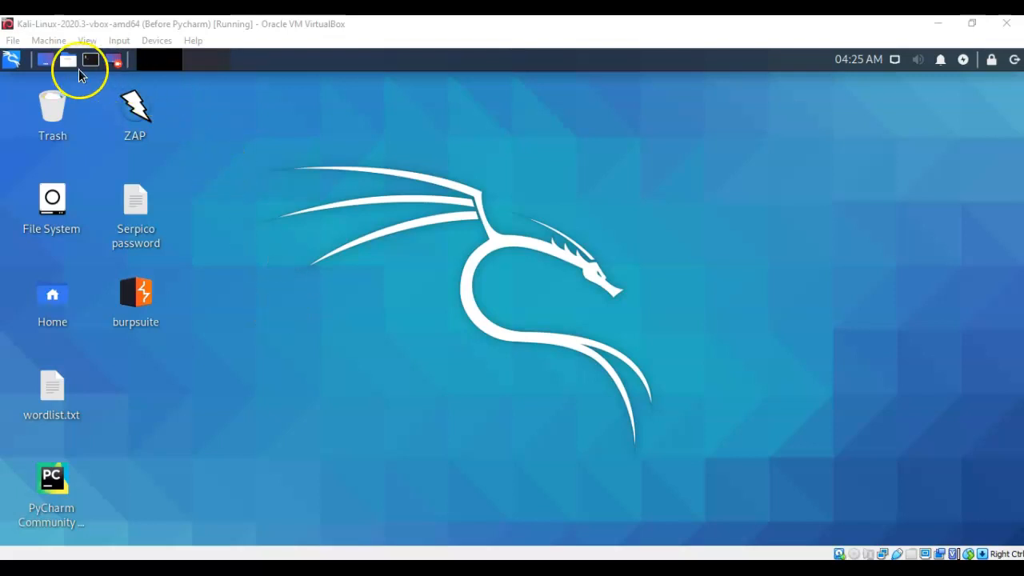
click(10, 61)
click(31, 83)
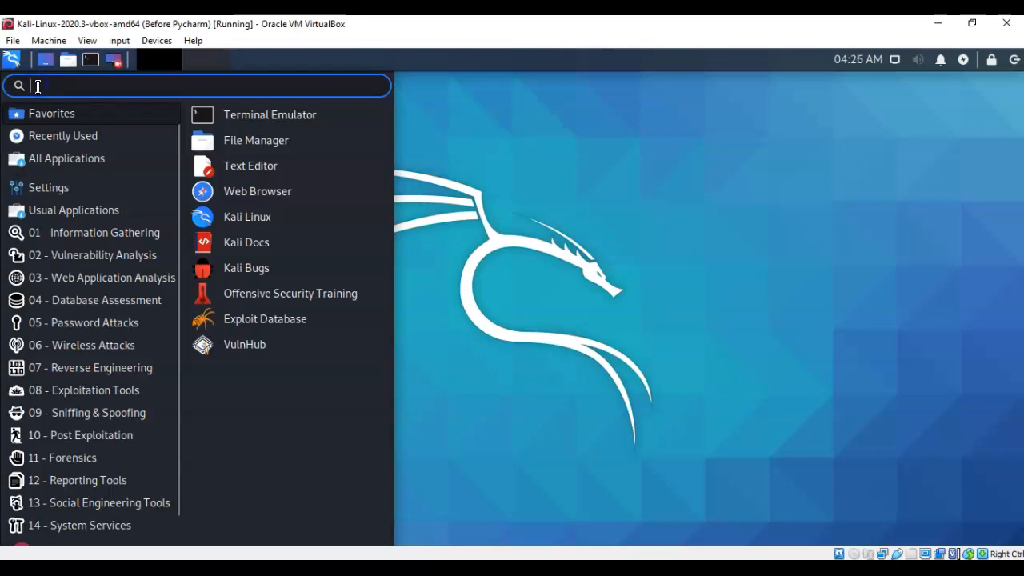
text(burp)
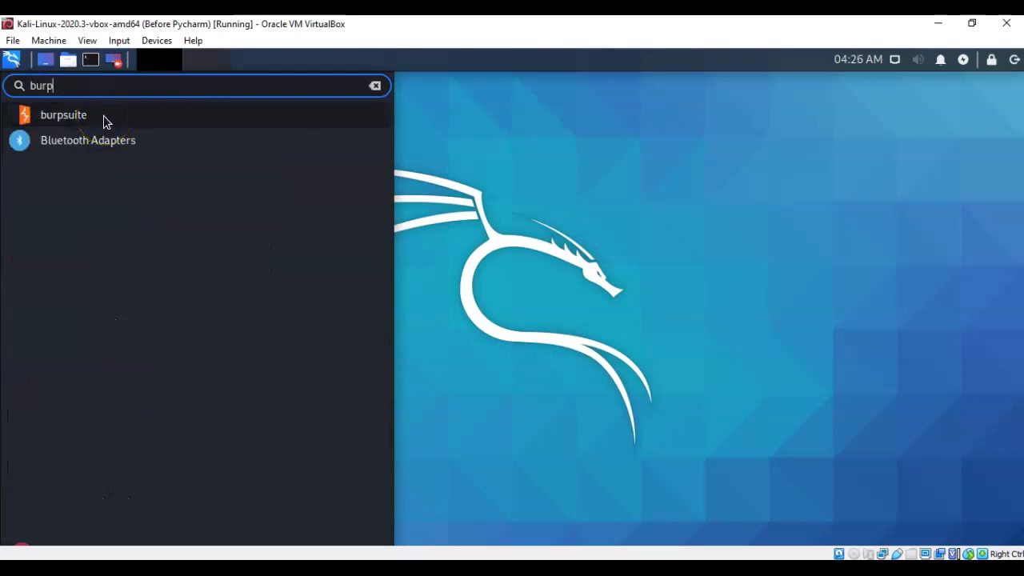
right_click(103, 115)
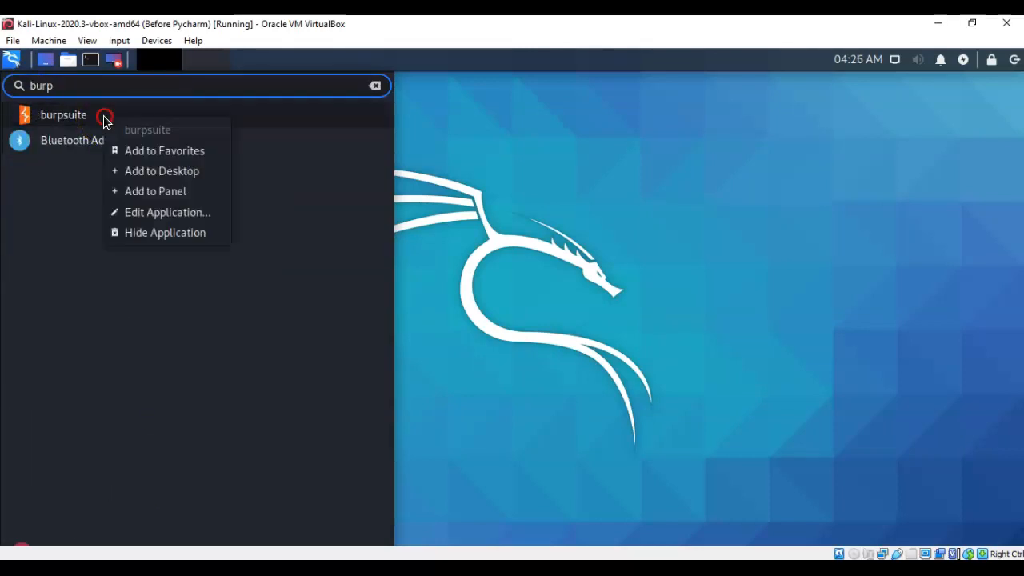
click(172, 176)
click(422, 90)
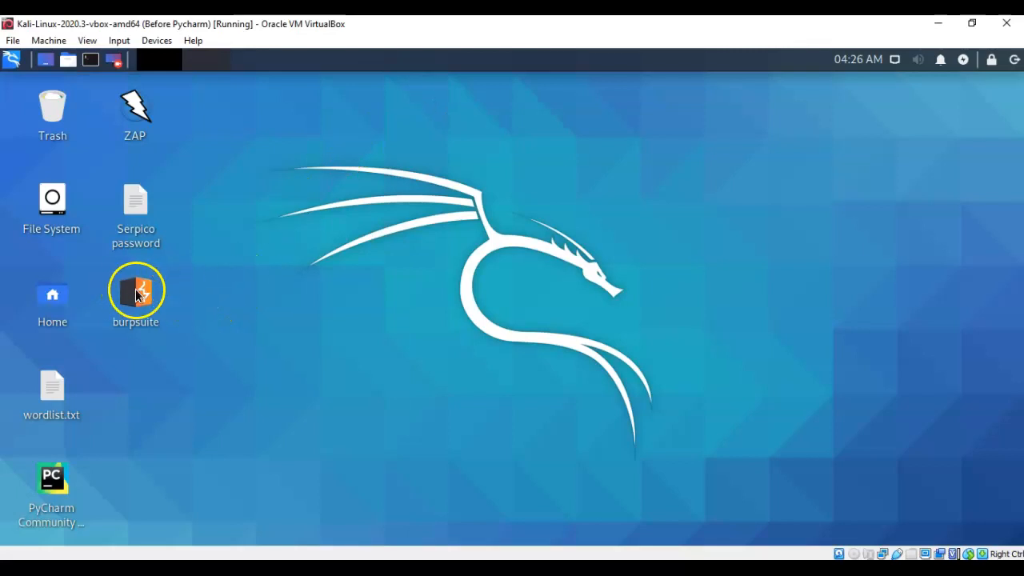
Step: Launch Burp Suite without installing the offered update and start a temporary project with Burp defaults
click(32, 525)
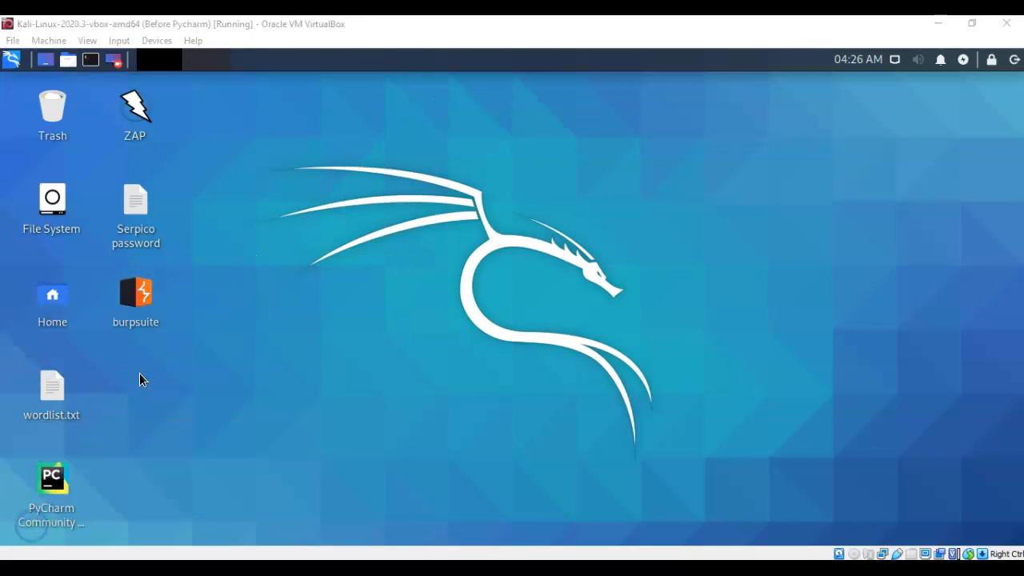
double_click(137, 289)
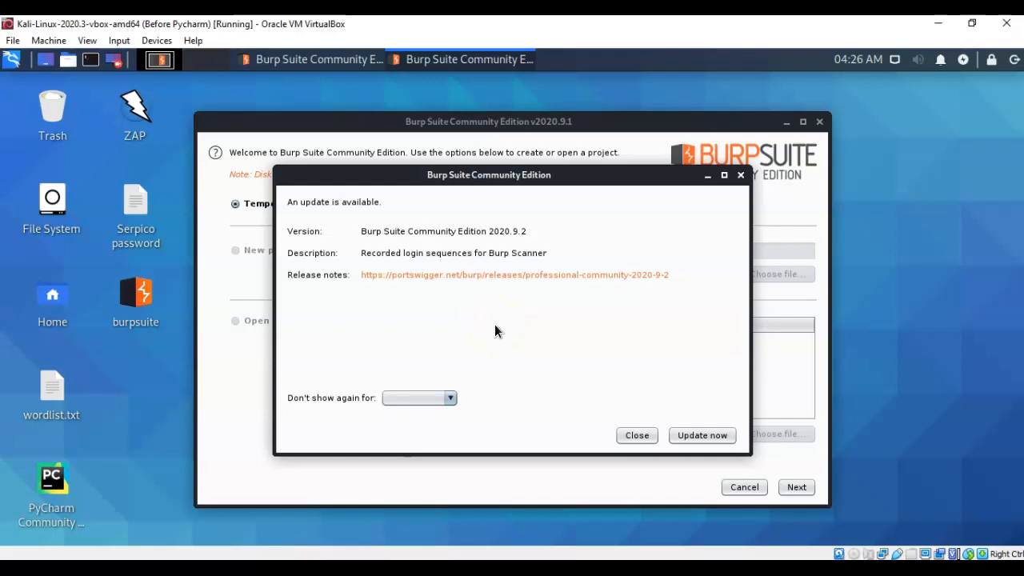
click(738, 177)
click(602, 341)
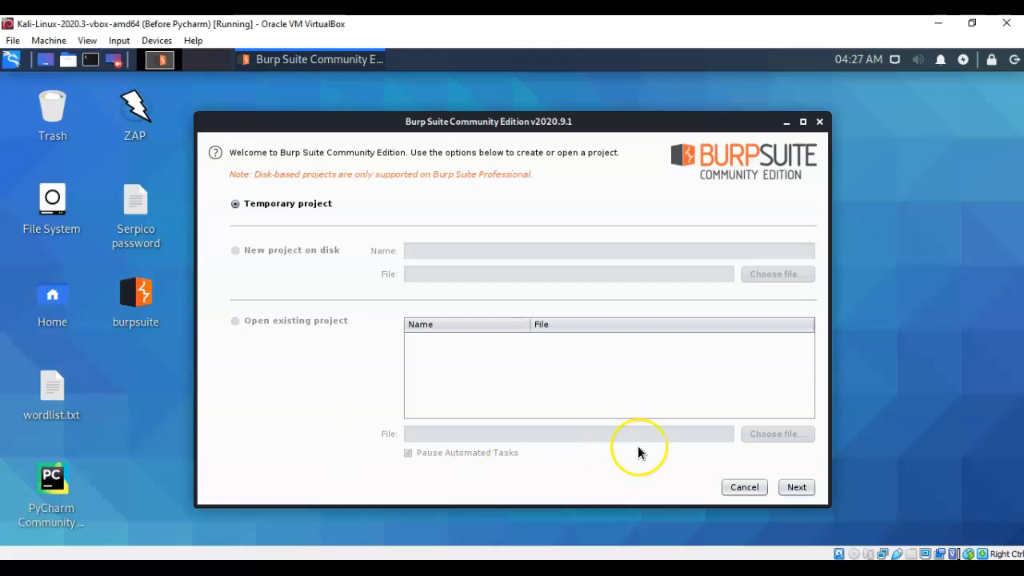
click(796, 487)
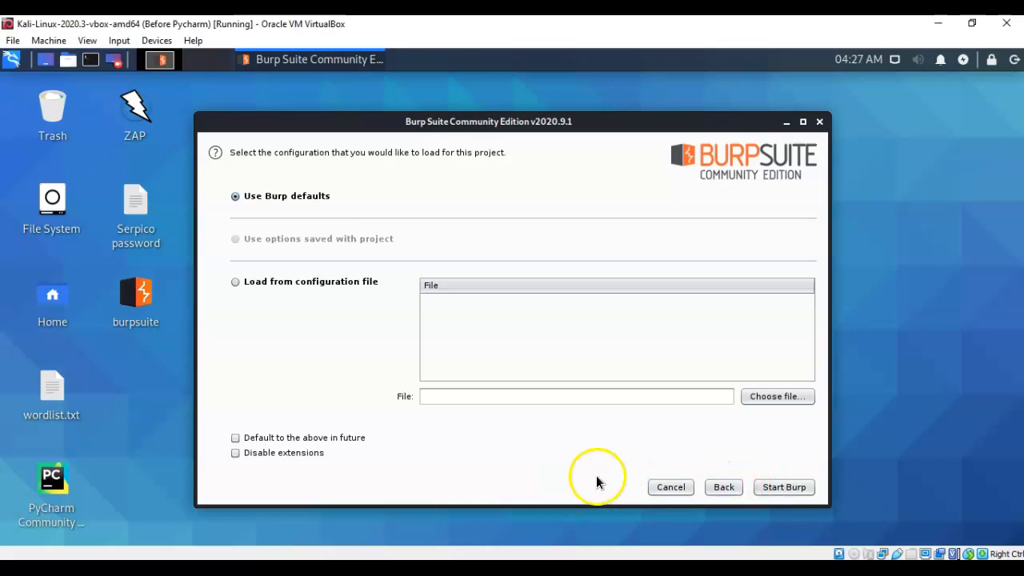
click(782, 487)
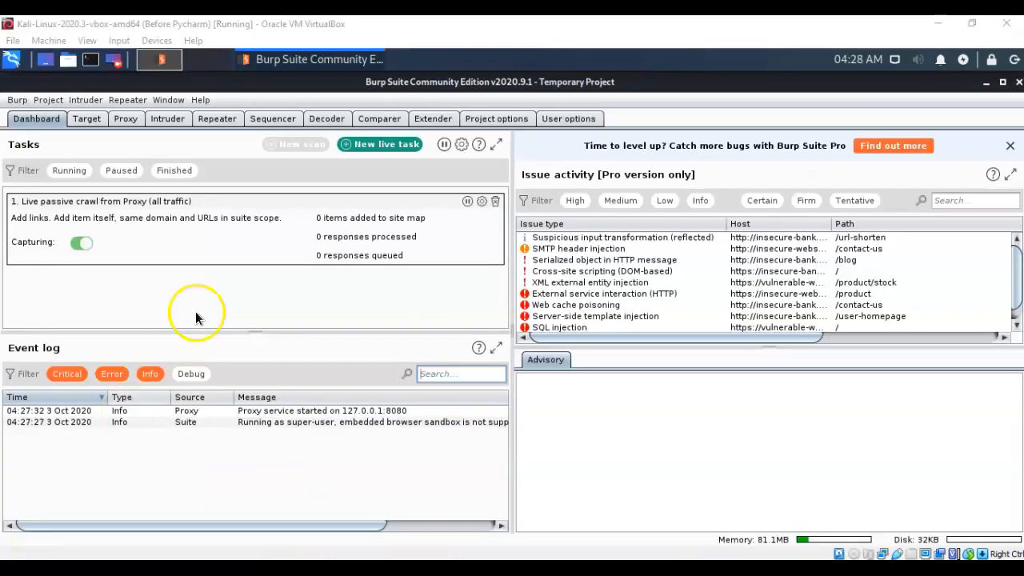
Step: Try to open Burp's embedded browser from the Proxy intercept view
click(125, 120)
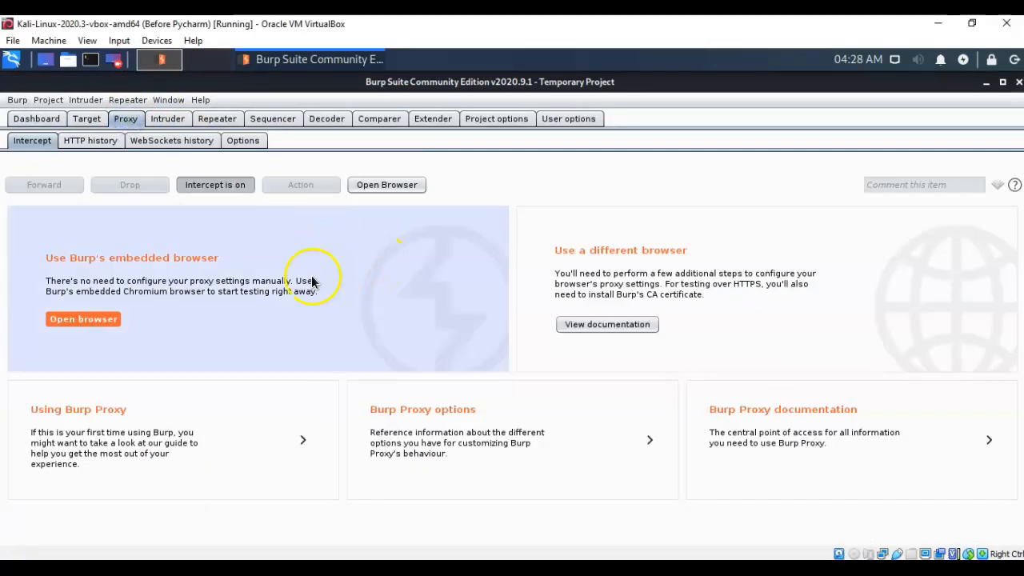
click(84, 319)
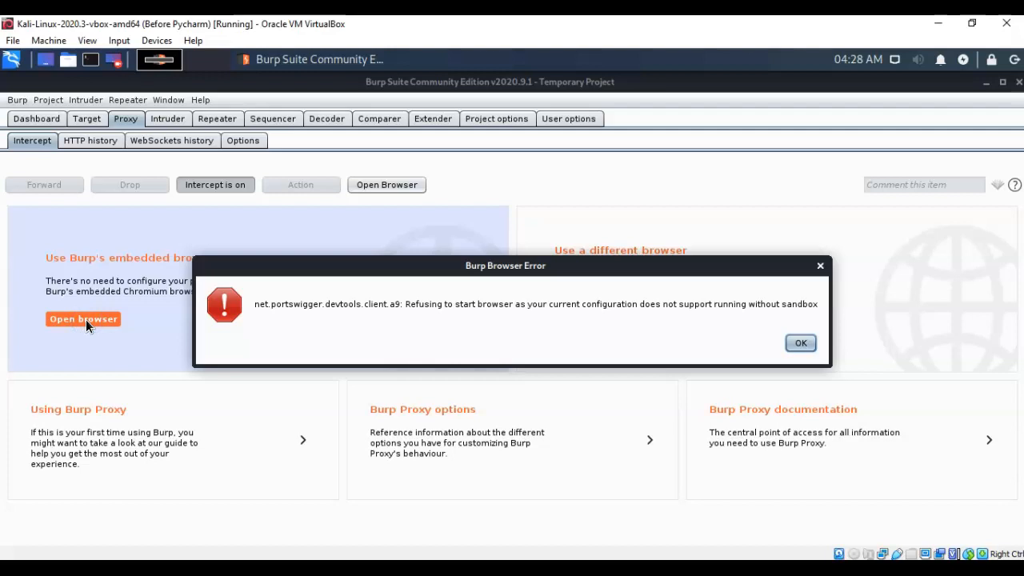
click(820, 267)
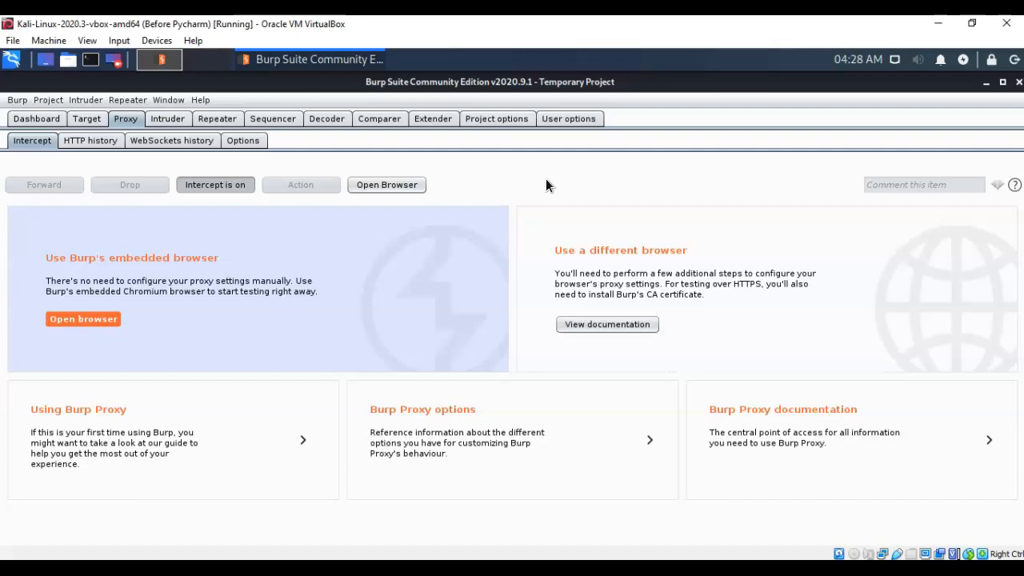
Step: Launch the system's default web browser and turn off message interception in Burp's proxy
click(32, 520)
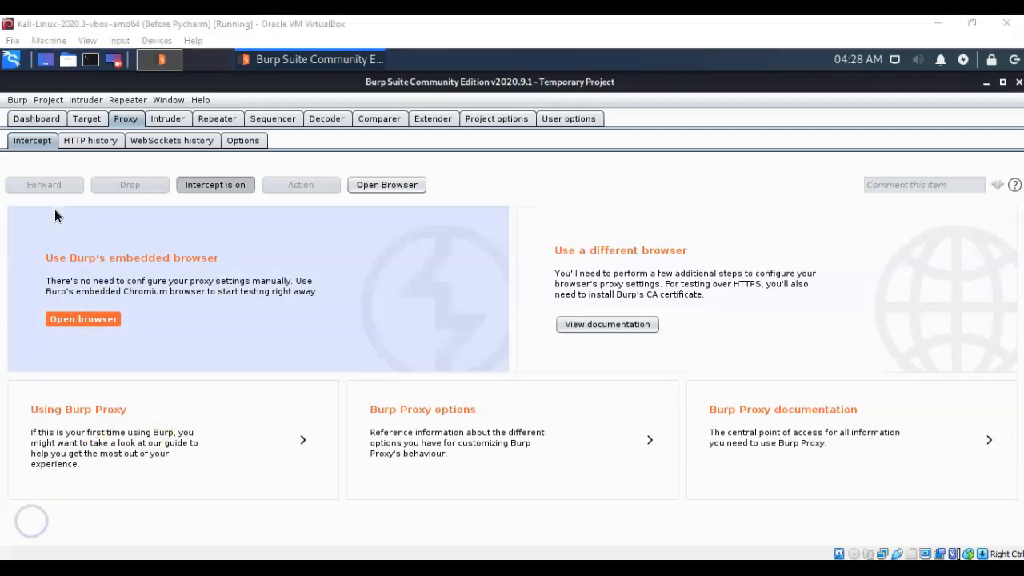
click(10, 61)
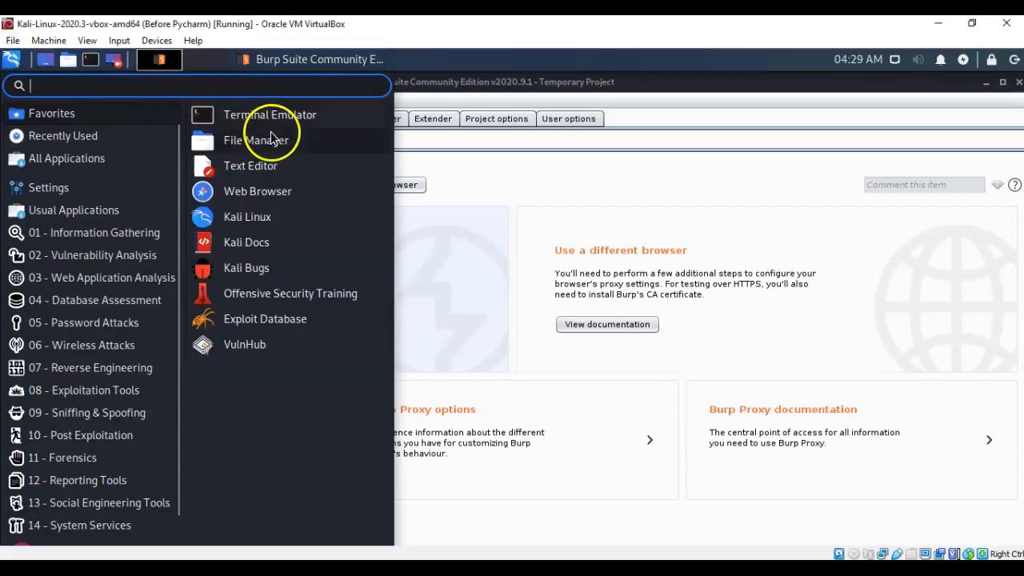
click(269, 196)
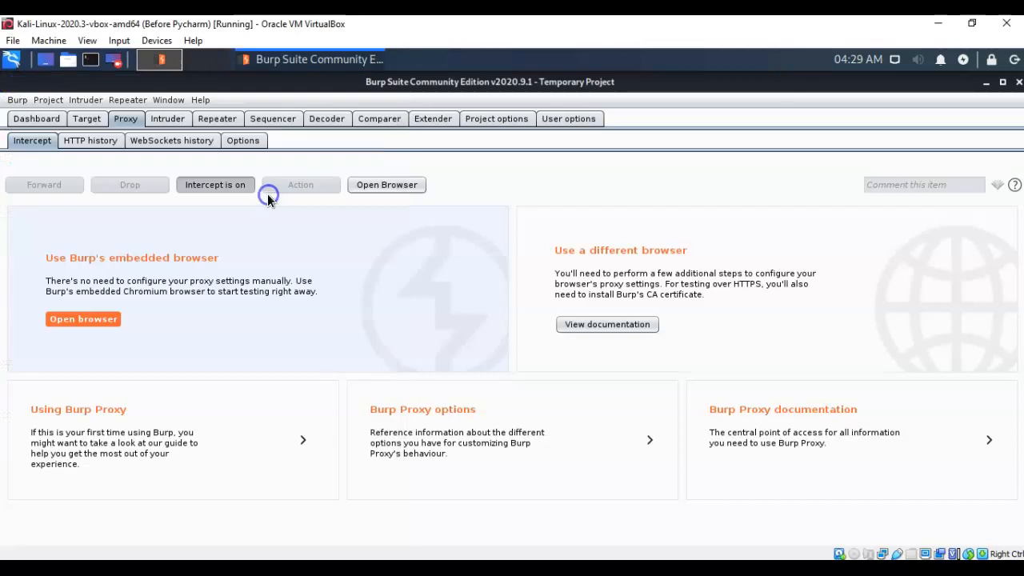
click(29, 532)
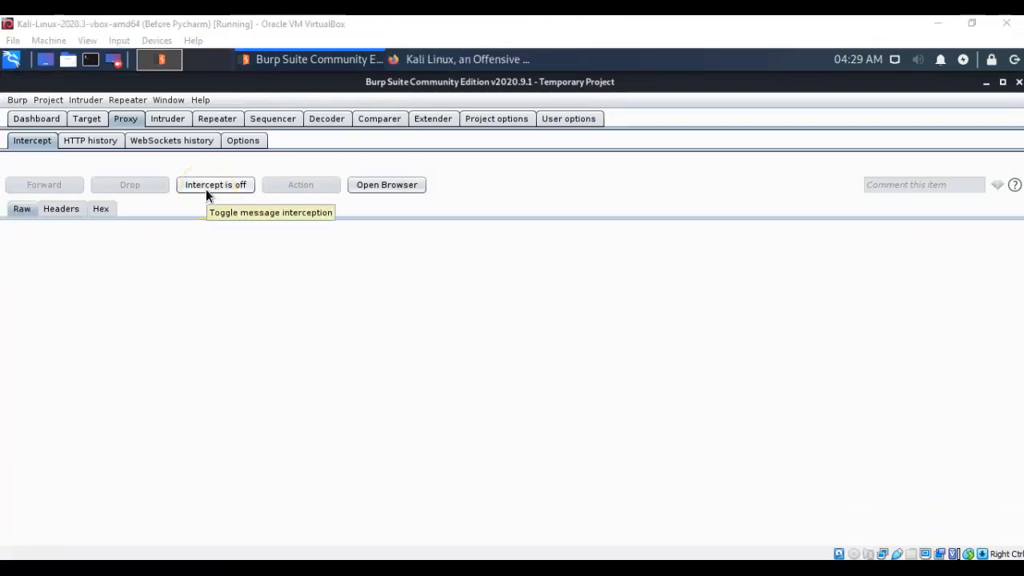
click(205, 203)
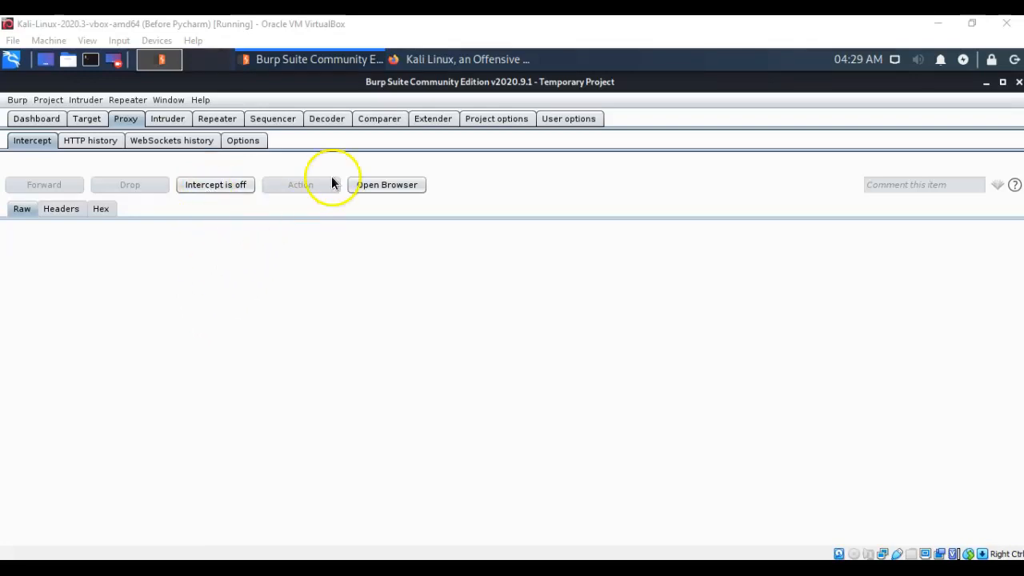
Step: Switch to Firefox and open the connection settings under Network Settings in its preferences
click(444, 60)
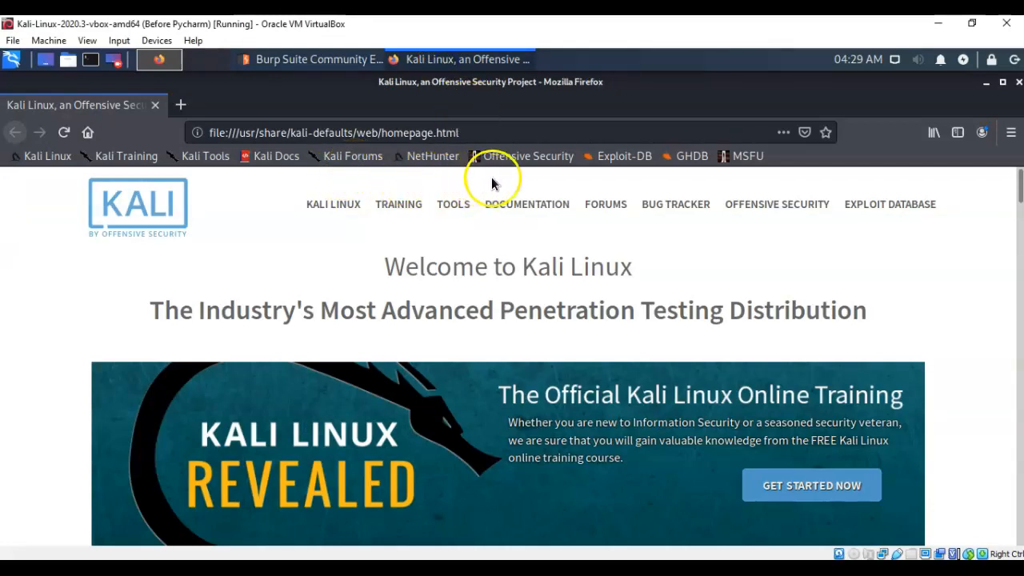
click(1010, 136)
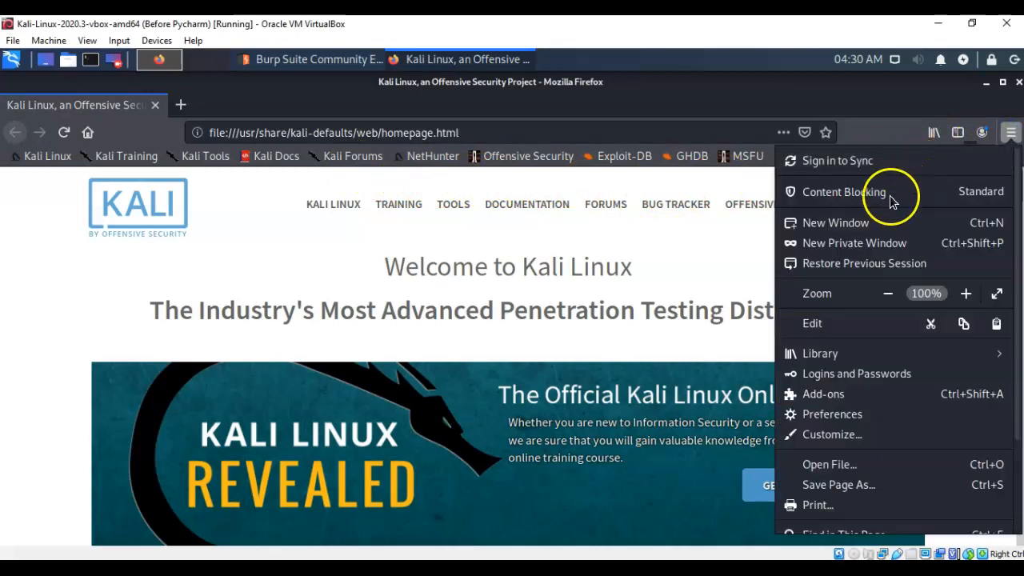
click(845, 417)
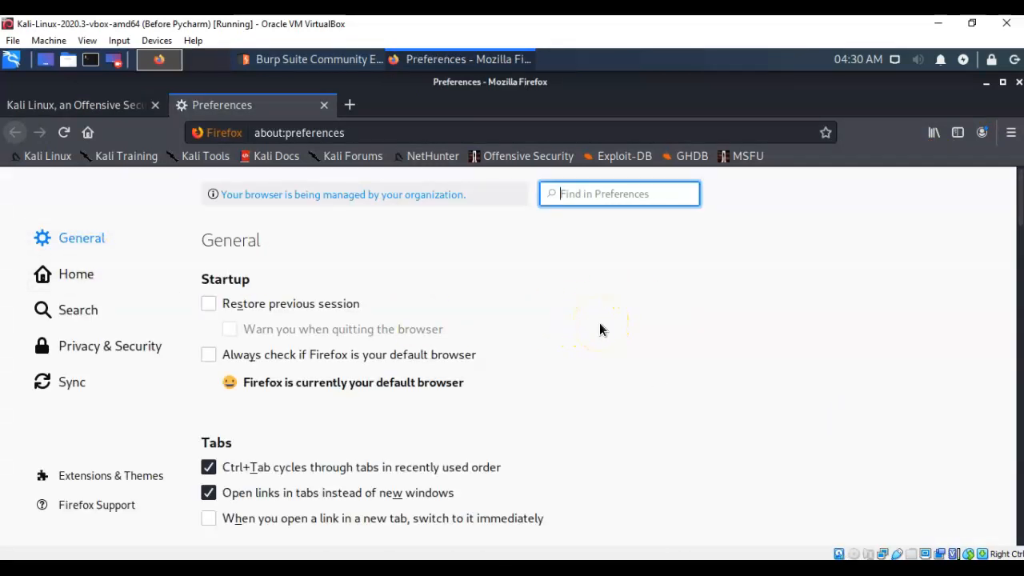
scroll(602, 329, down, 15)
scroll(596, 325, down, 14)
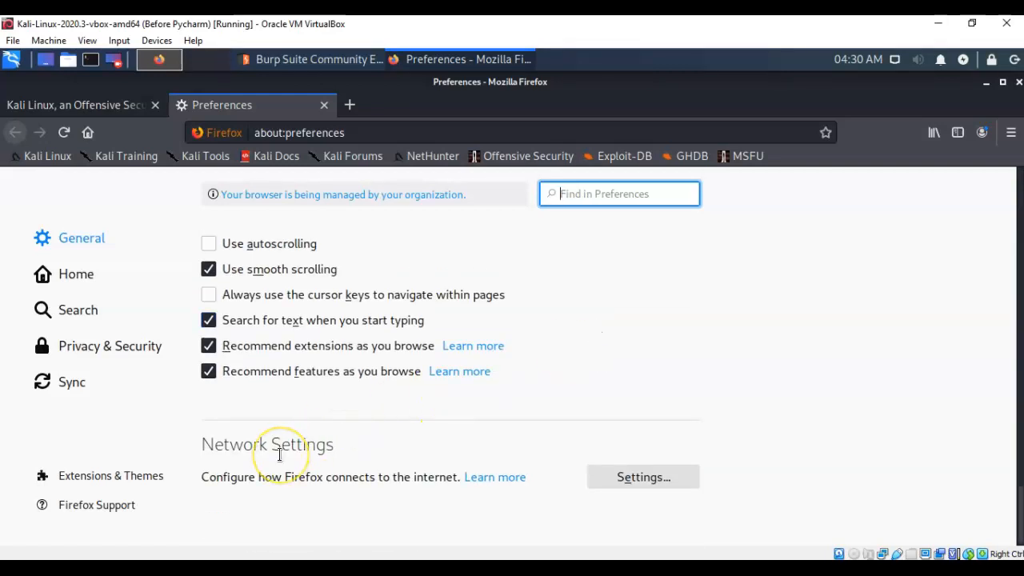
click(644, 478)
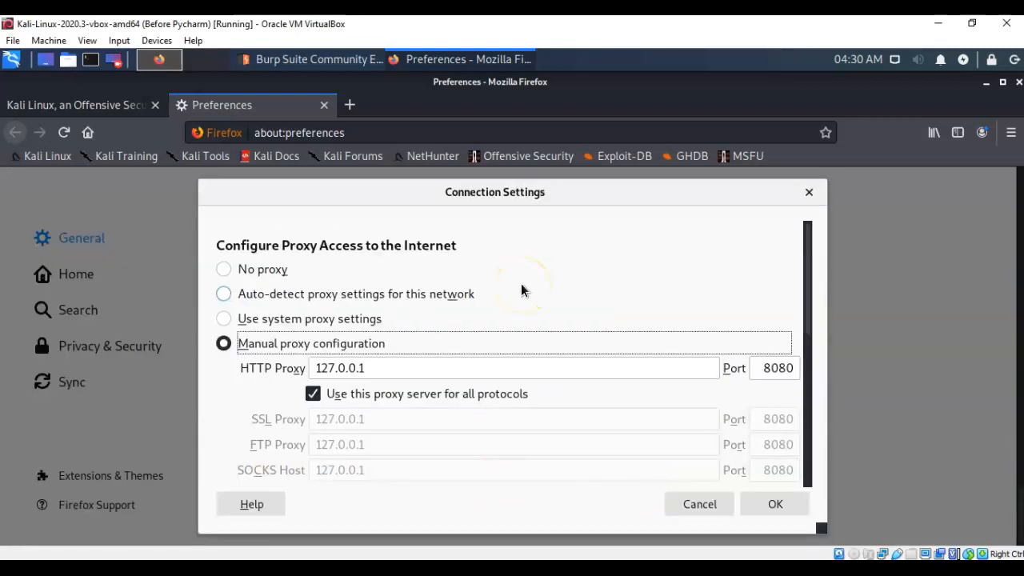
Step: Apply a manual proxy configuration with HTTP proxy 127.0.0.1 and port 8080, used for all protocols
click(223, 271)
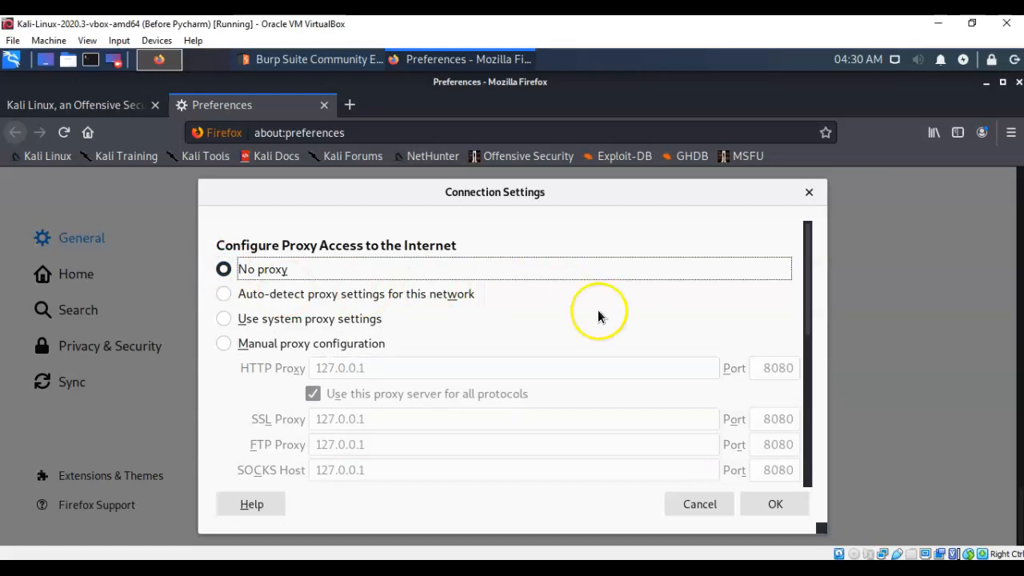
click(224, 344)
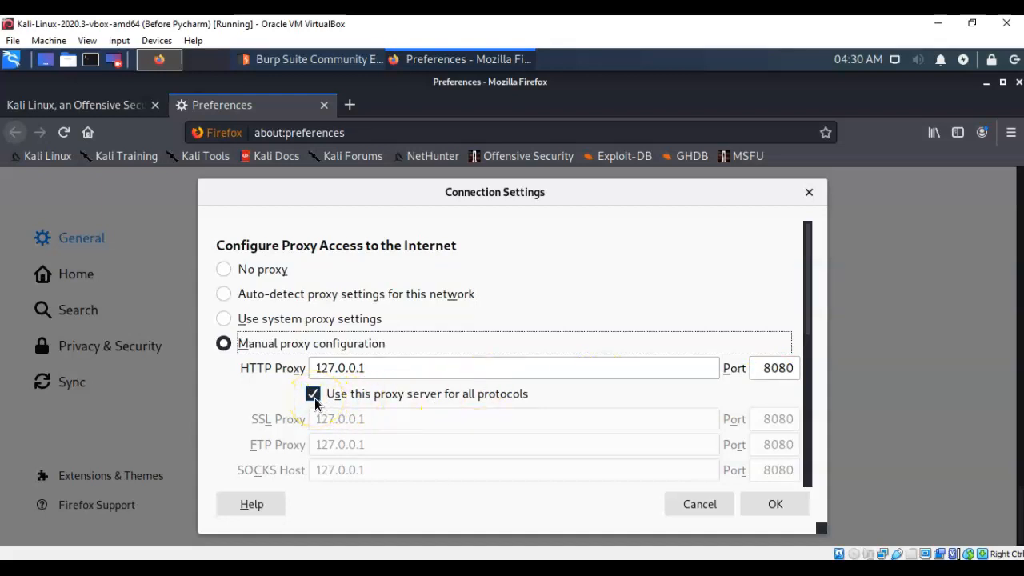
click(777, 506)
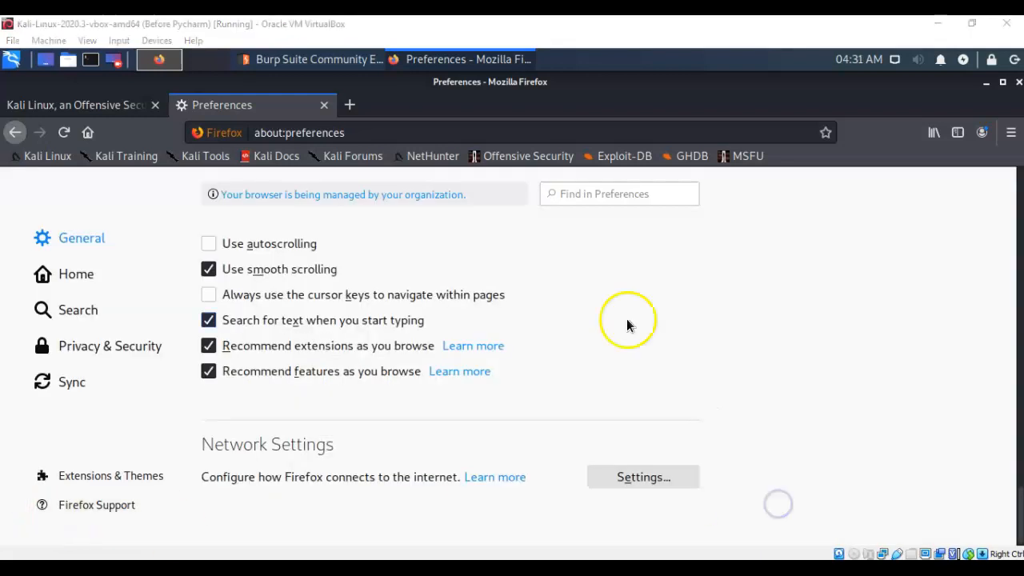
click(584, 132)
click(803, 132)
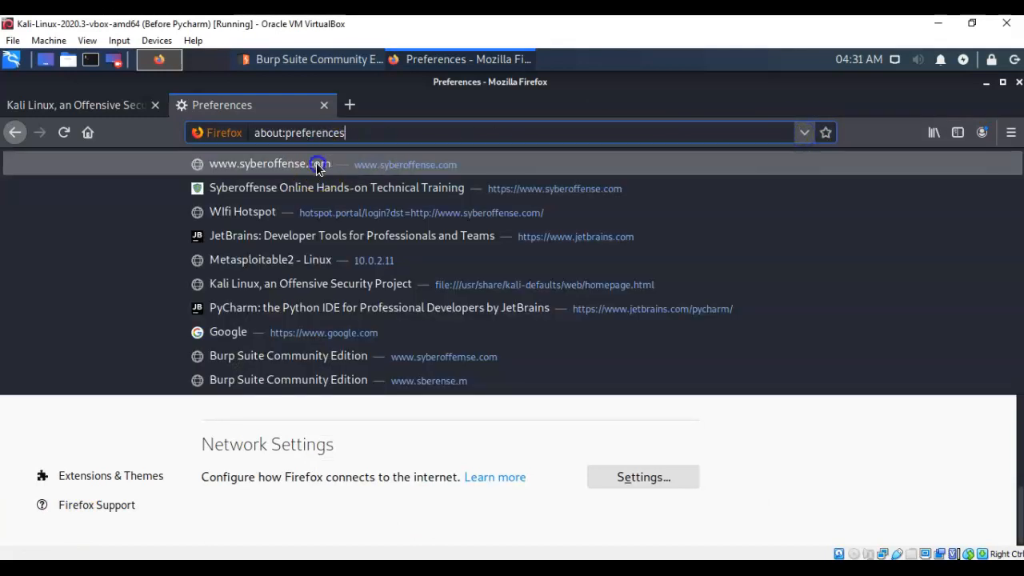
click(309, 162)
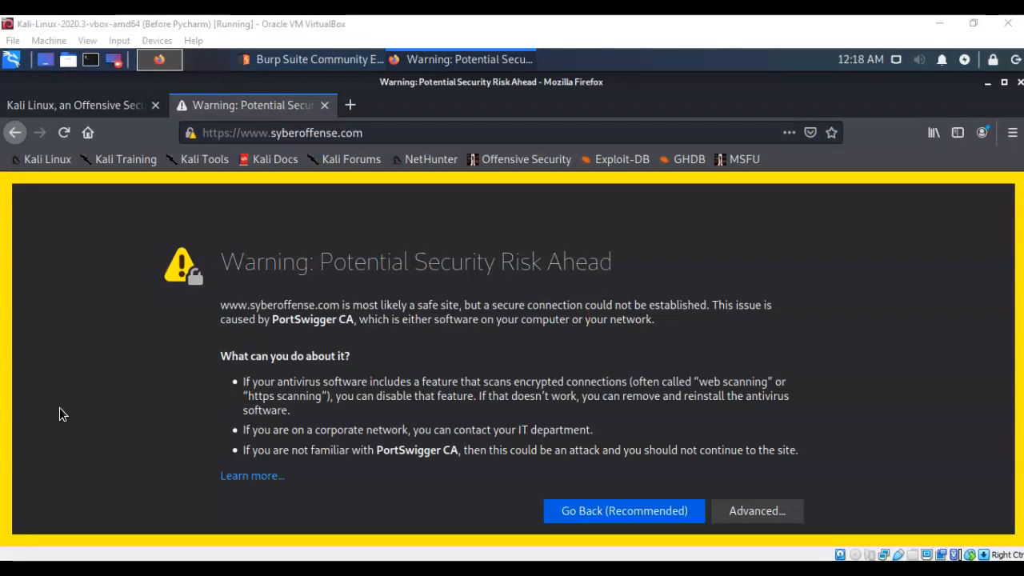
click(6, 320)
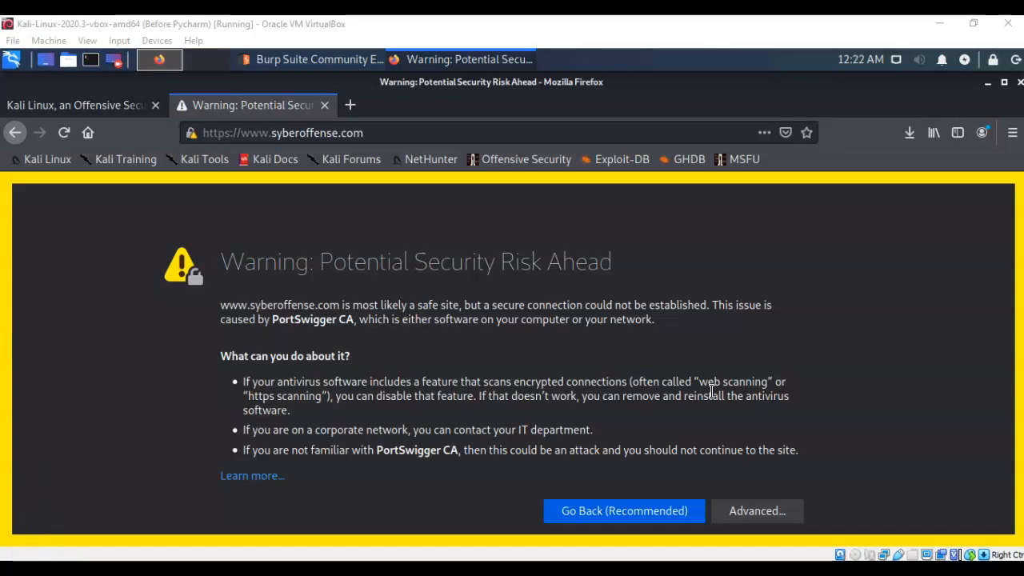
click(703, 135)
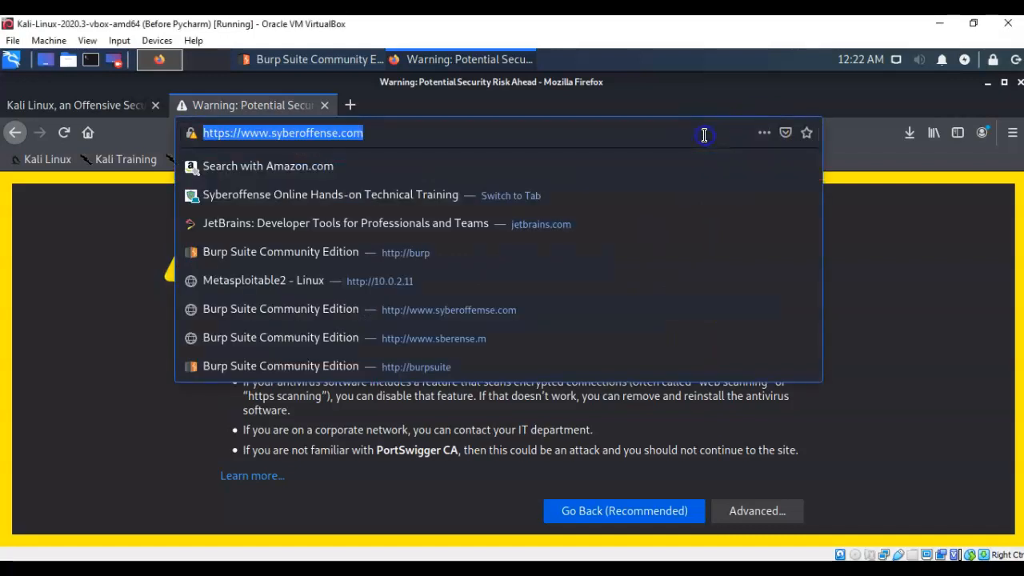
click(481, 370)
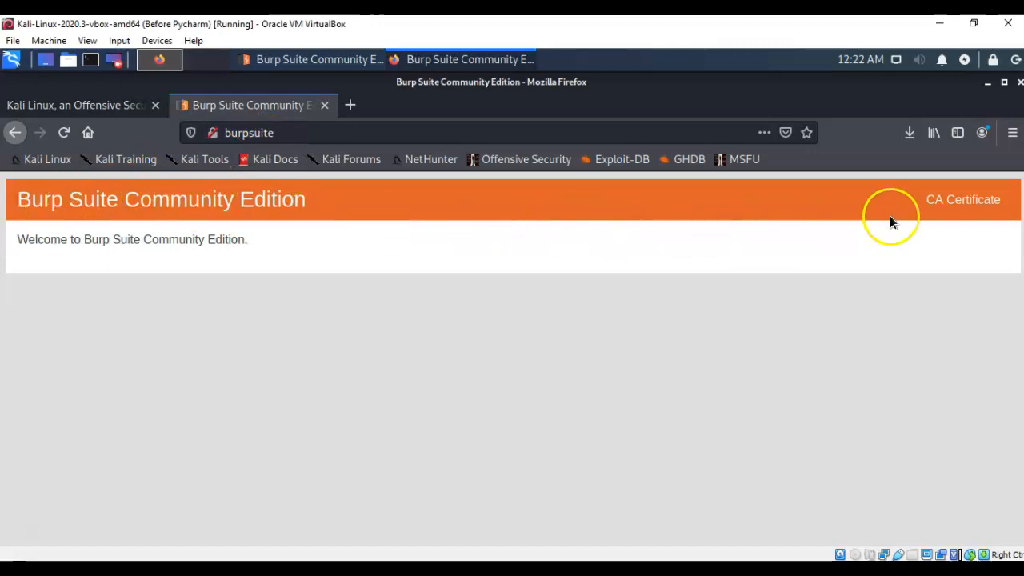
click(970, 201)
click(386, 362)
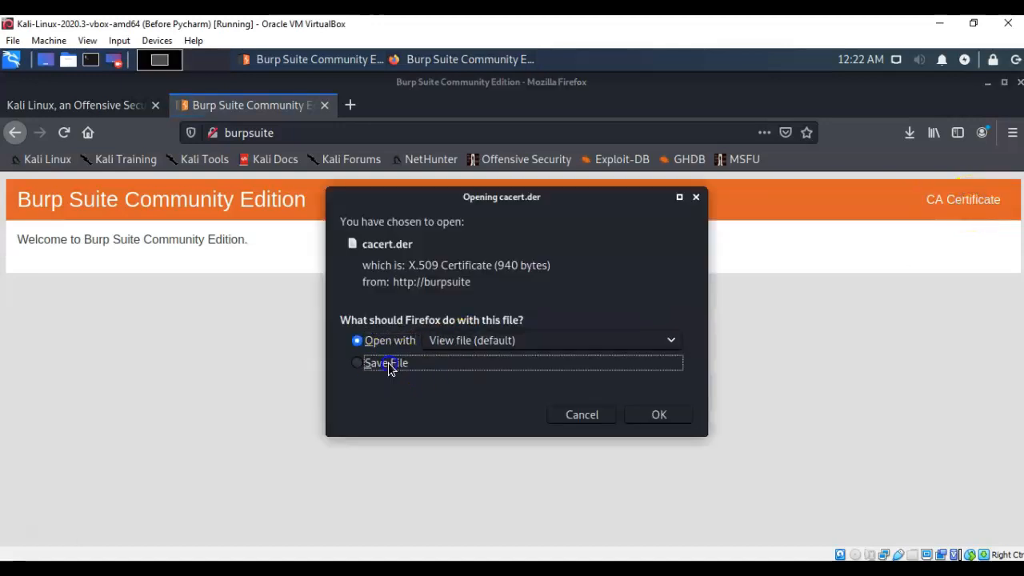
click(656, 414)
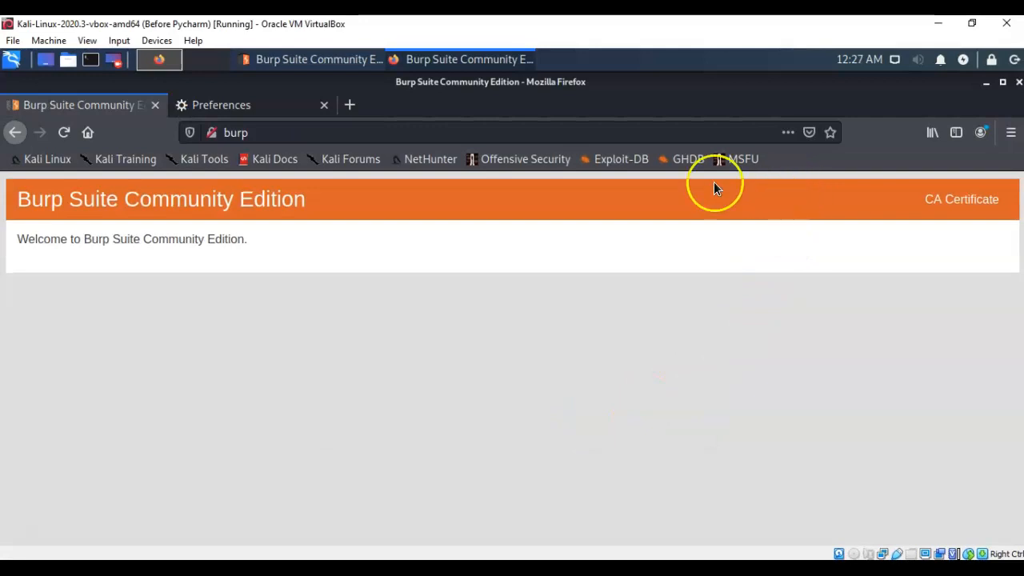
Step: Open the Certificate Manager from Firefox's Privacy & Security preferences, and view the CA certificate import dialog before cancelling it
click(1011, 133)
click(826, 411)
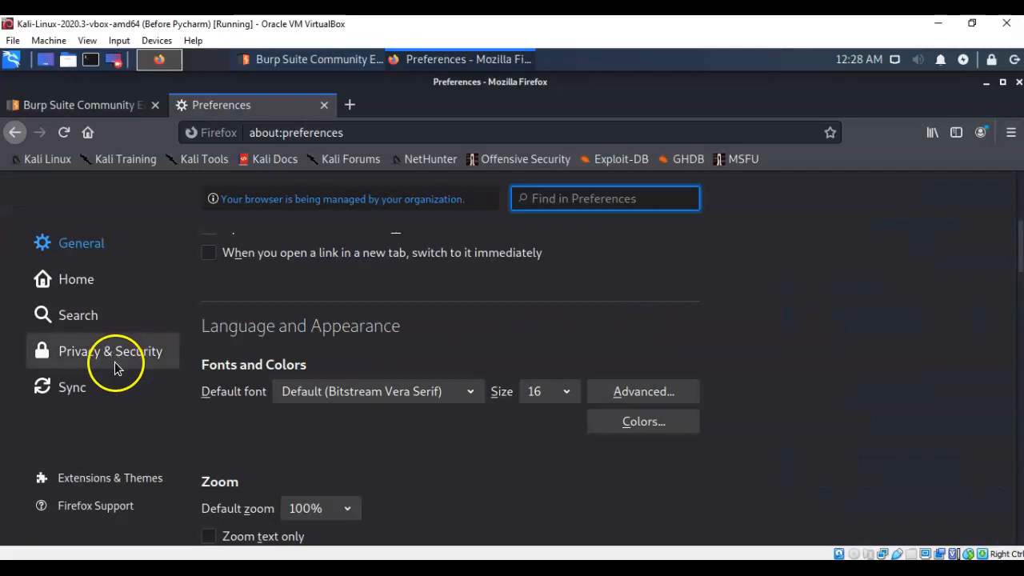
click(104, 357)
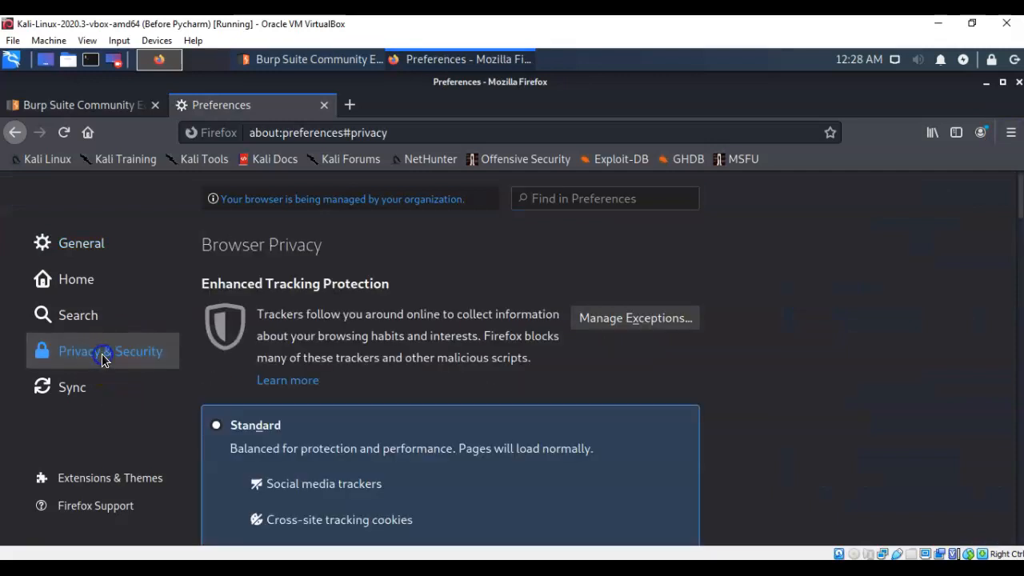
scroll(788, 345, down, 20)
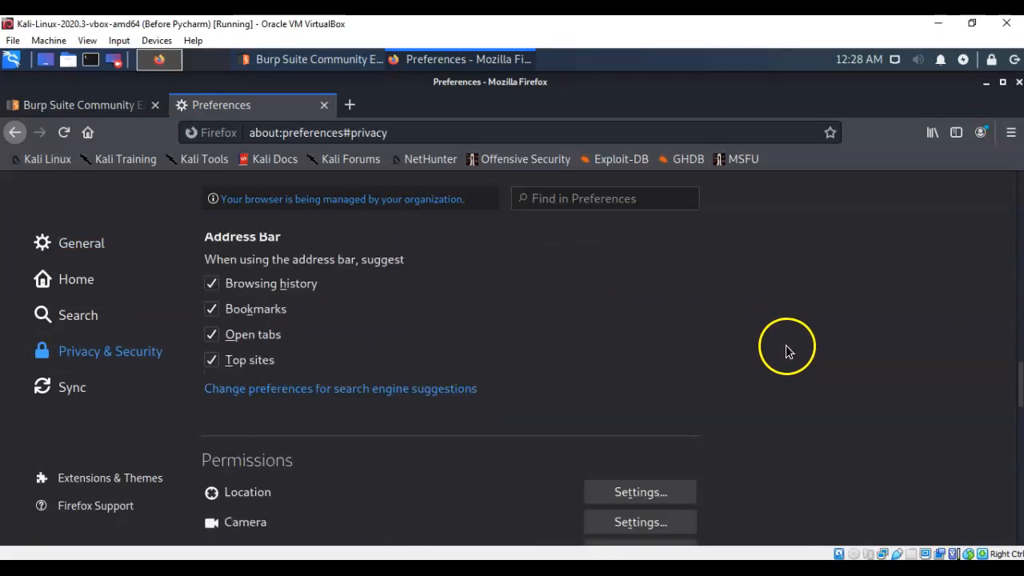
scroll(785, 346, down, 8)
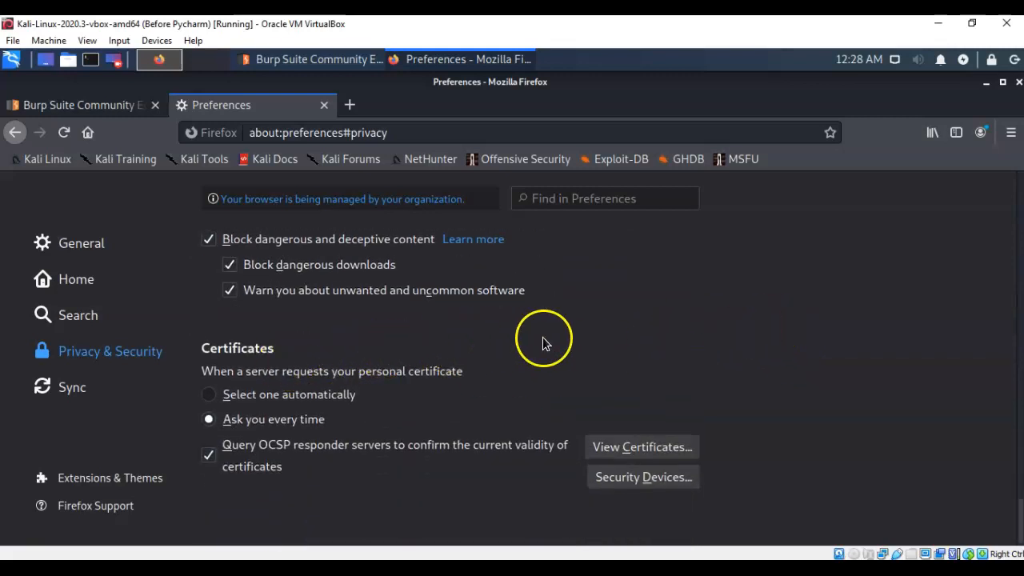
click(652, 445)
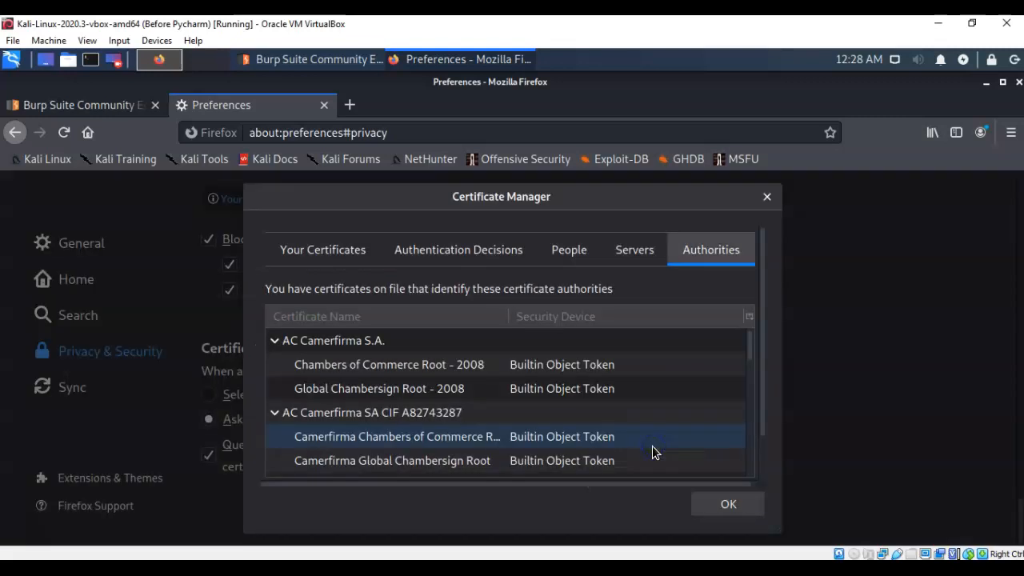
click(763, 429)
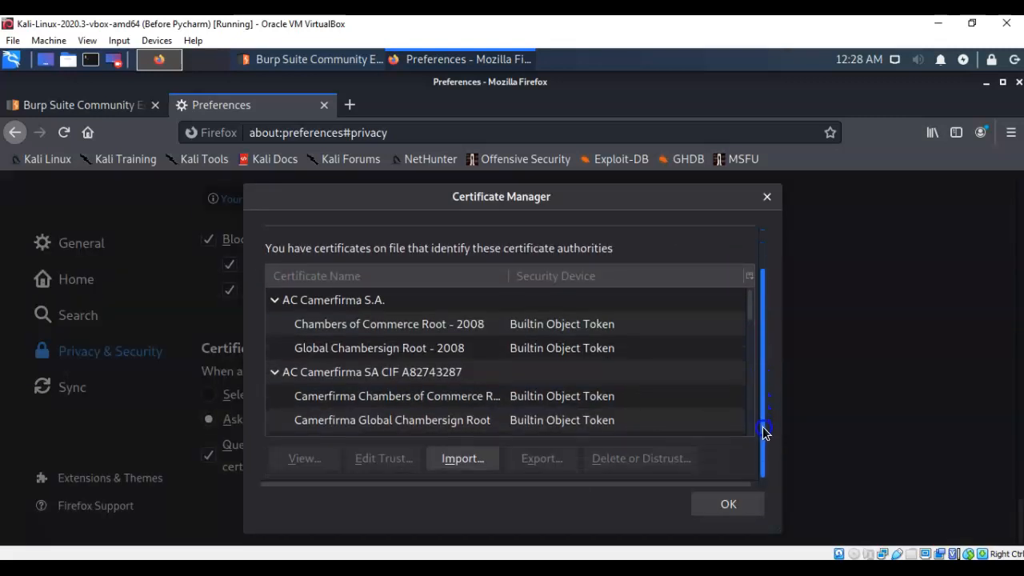
click(462, 459)
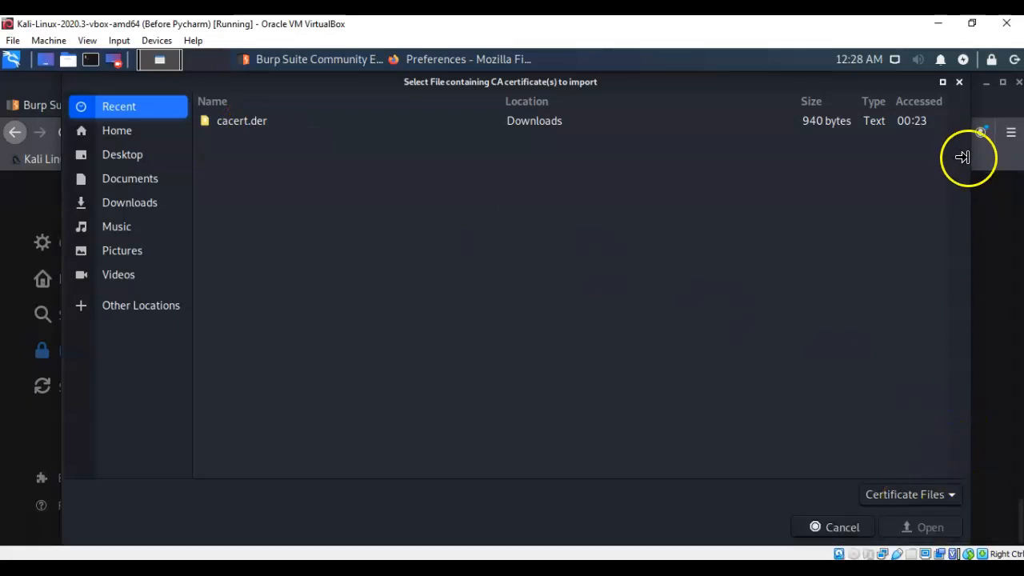
click(847, 531)
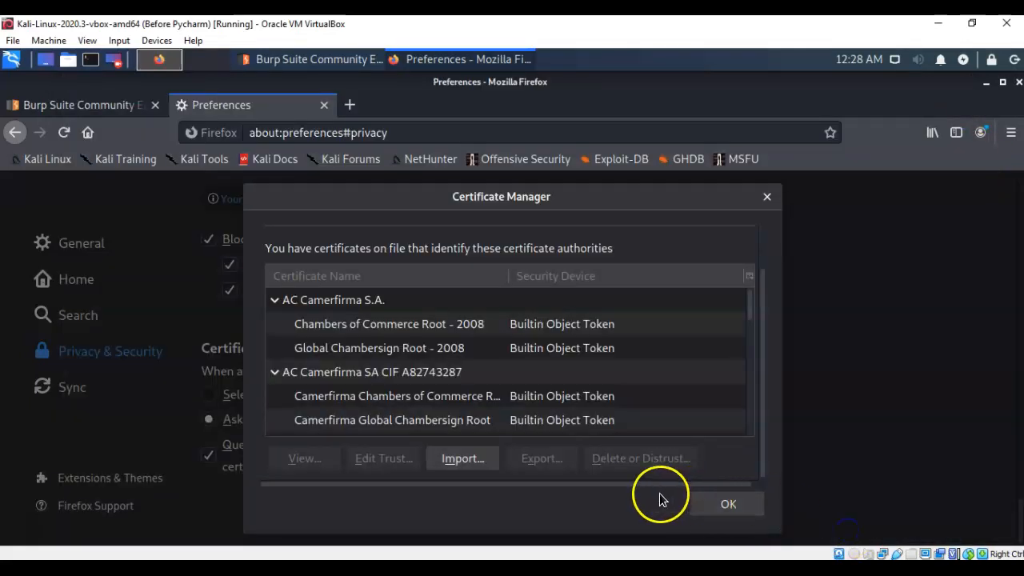
Step: Edit the trust settings of the PortSwigger CA certificate so it can identify websites and mail users
scroll(560, 368, down, 10)
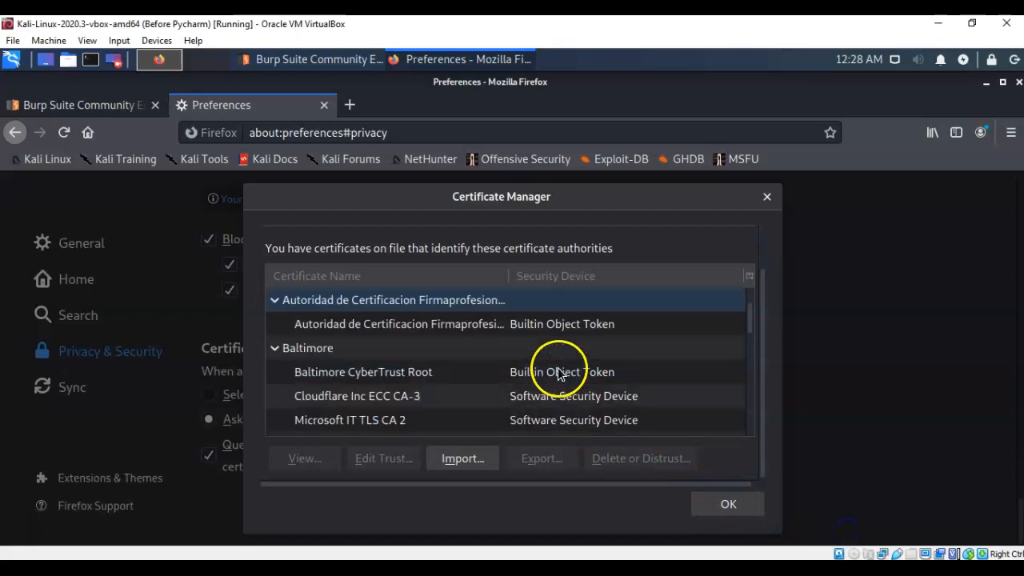
scroll(557, 373, down, 15)
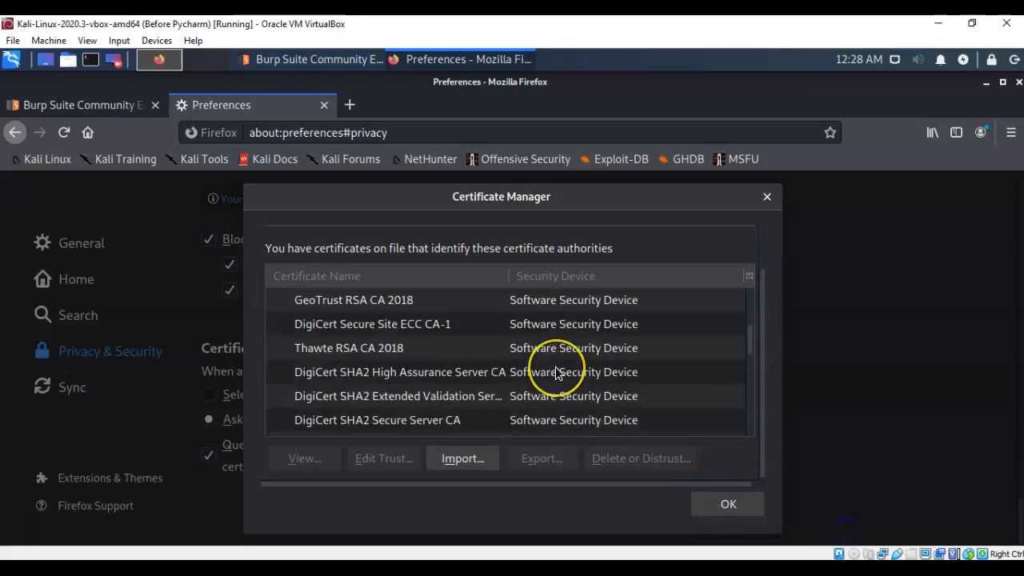
scroll(558, 374, down, 15)
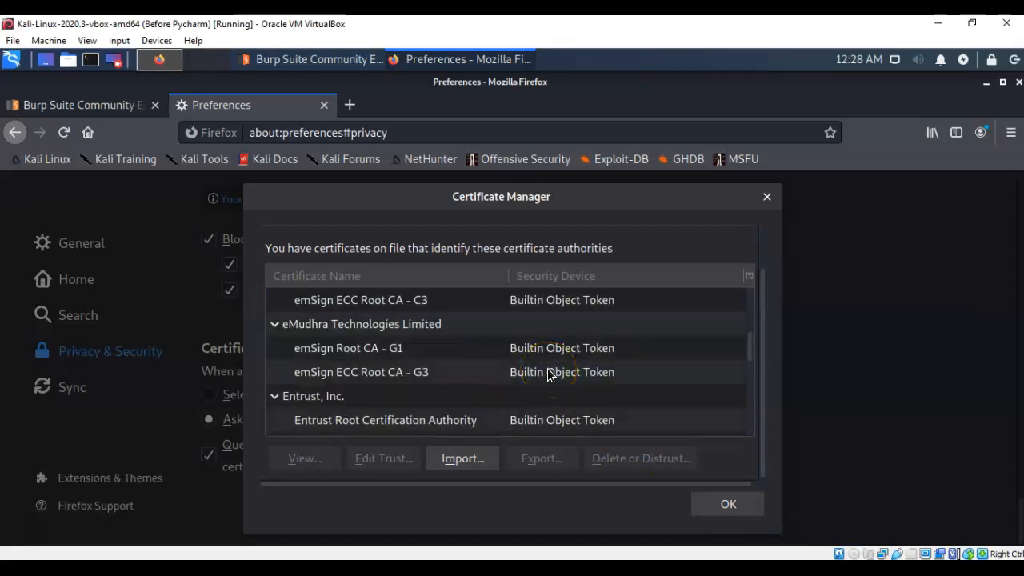
scroll(549, 374, down, 12)
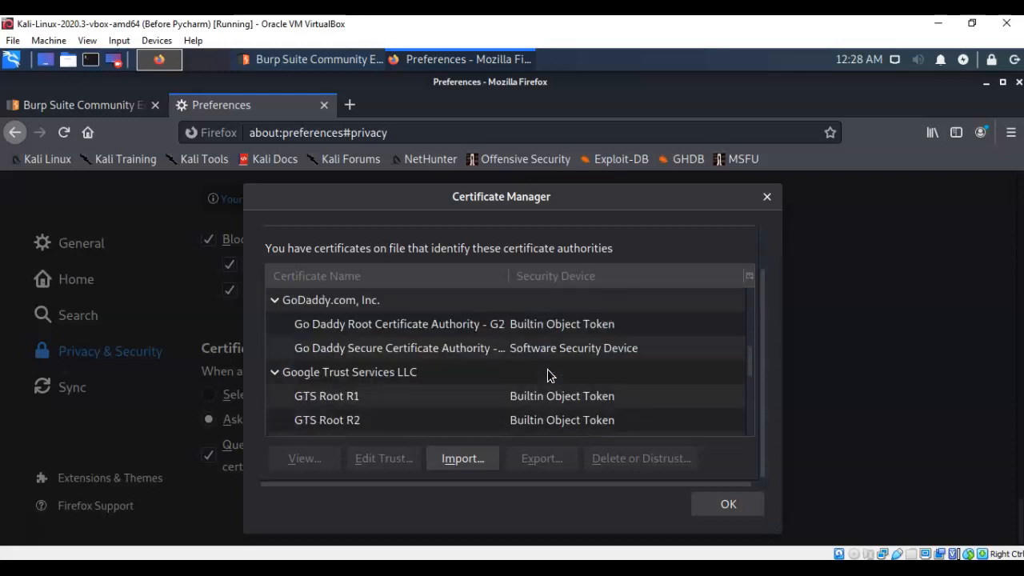
scroll(549, 374, down, 10)
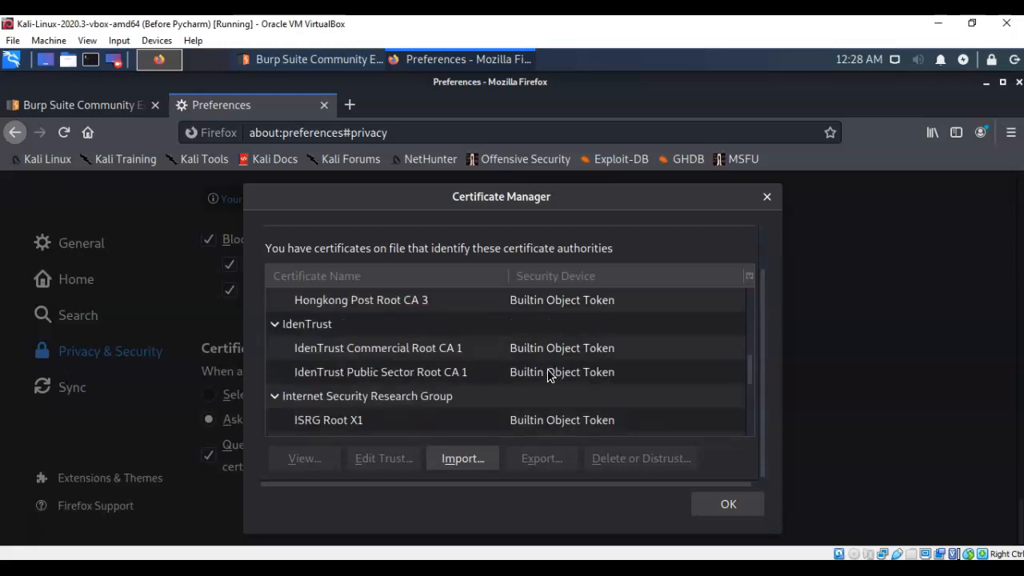
scroll(549, 375, down, 5)
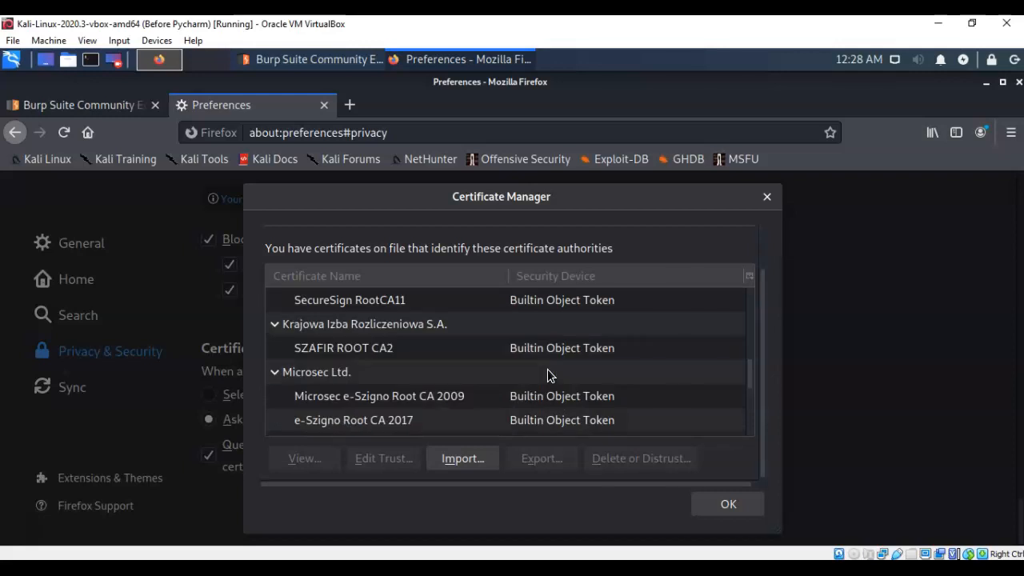
scroll(549, 374, down, 5)
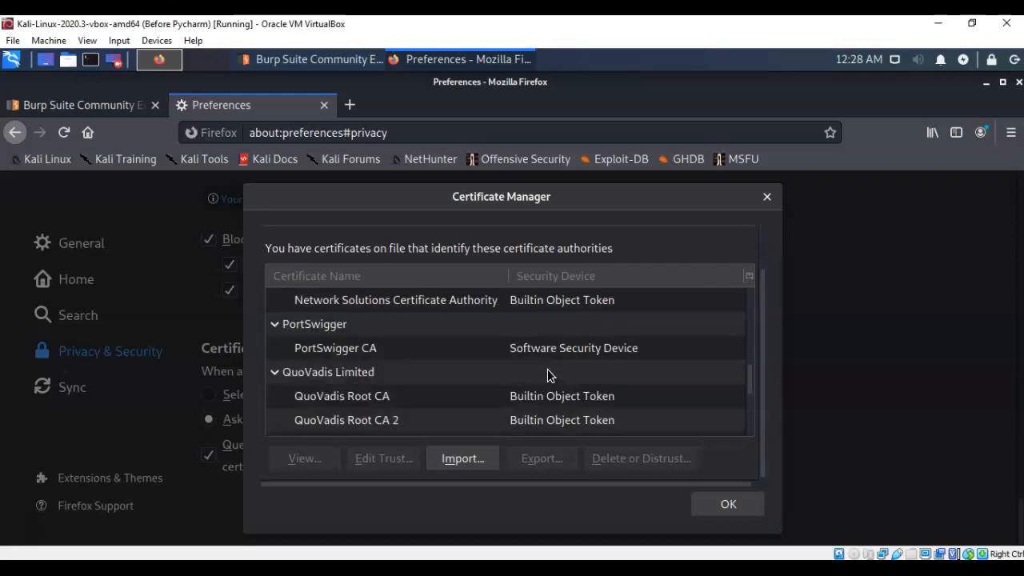
click(342, 349)
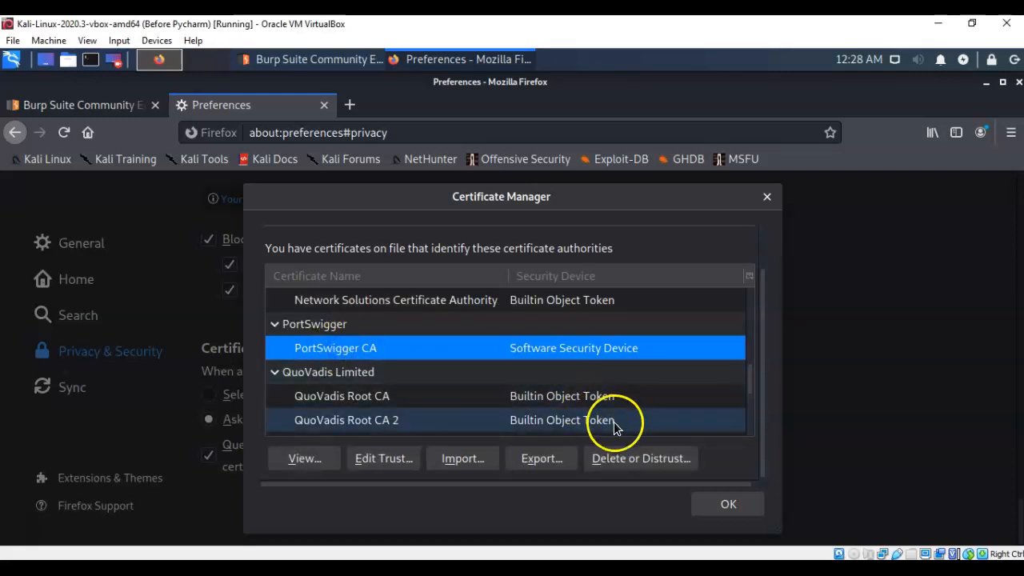
click(381, 459)
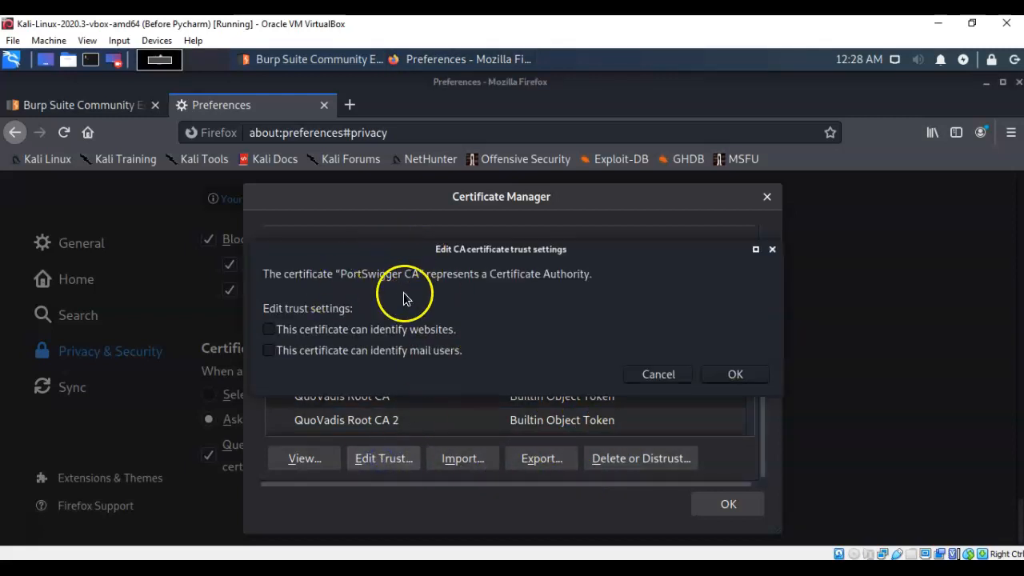
click(270, 330)
click(269, 351)
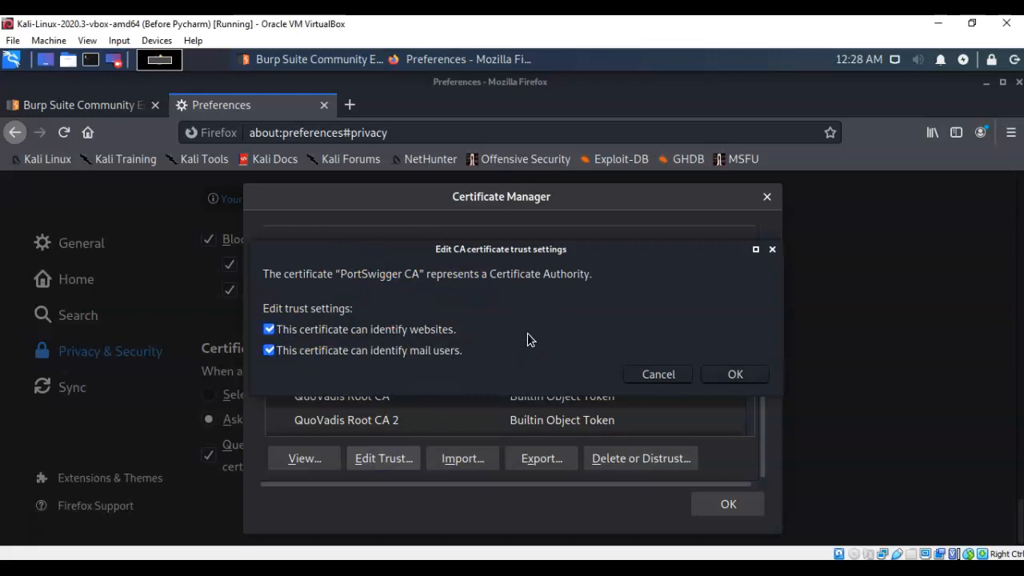
click(735, 376)
click(726, 504)
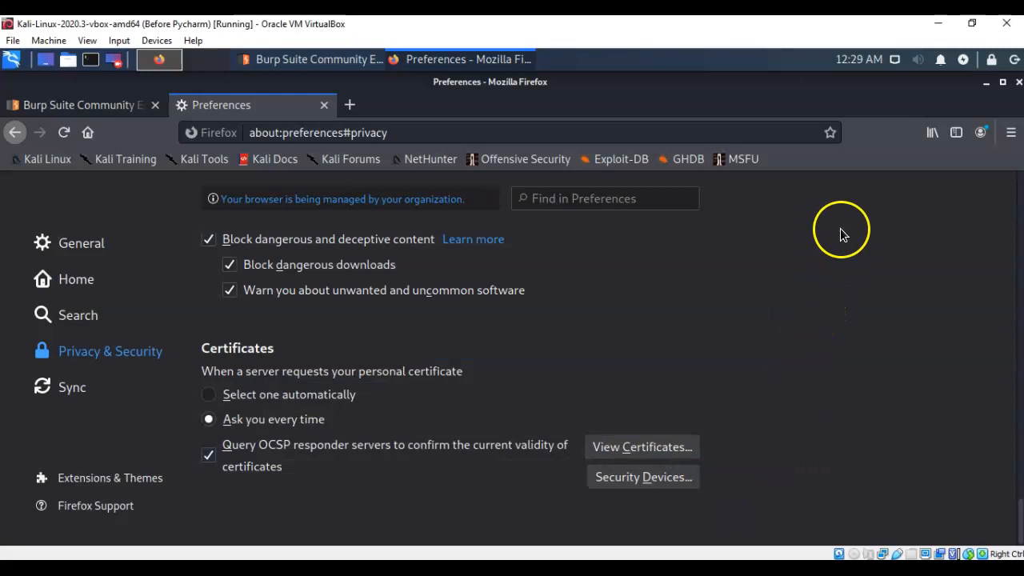
Step: Restart Firefox, closing all open tabs, and visit syberoffense.com from the suggested addresses
click(1018, 83)
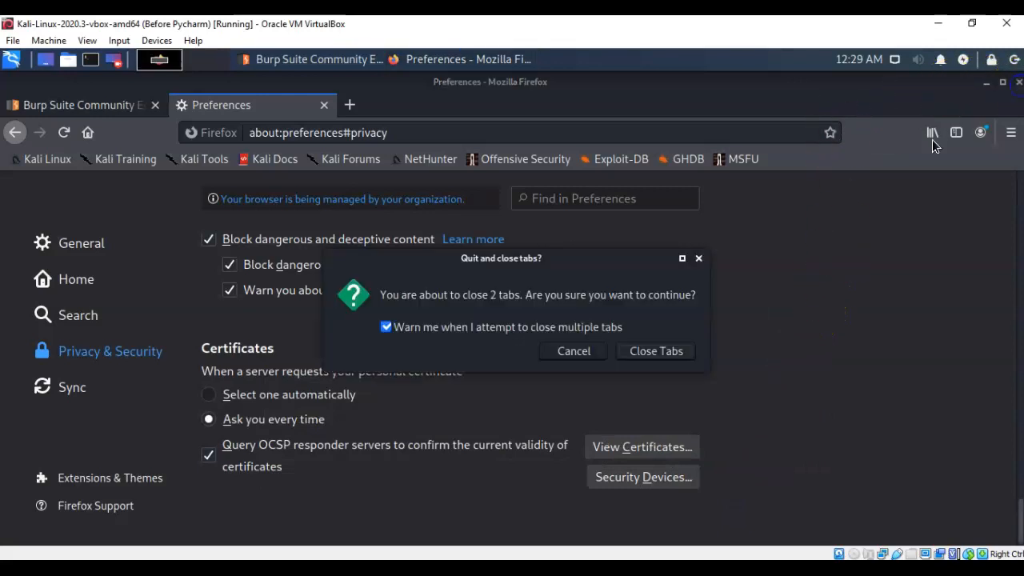
click(656, 349)
click(12, 60)
click(328, 192)
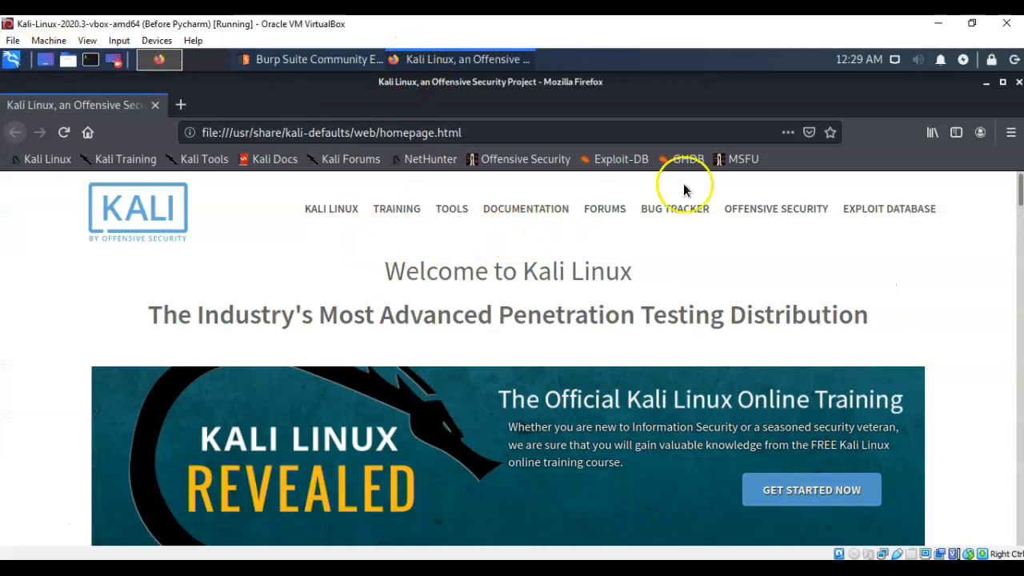
click(746, 131)
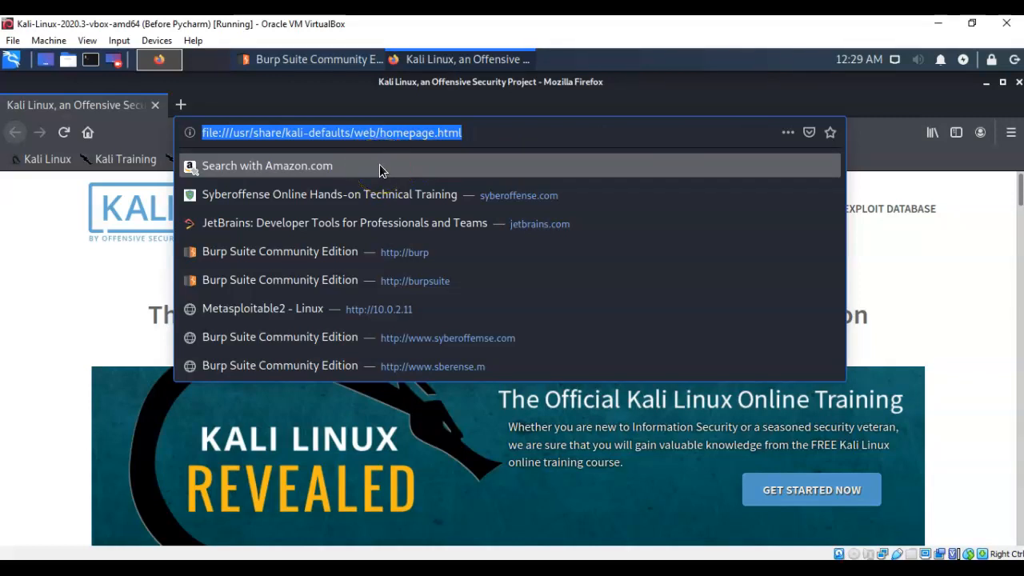
click(327, 194)
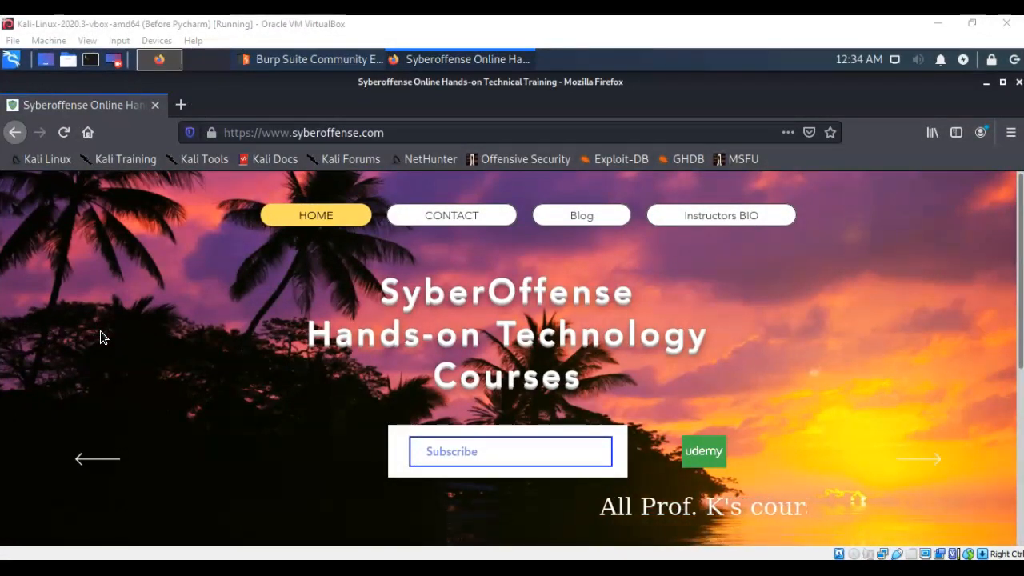
Step: Turn off proxy interception in Burp Suite and reload the syberoffense.com page in Firefox
click(280, 60)
click(217, 187)
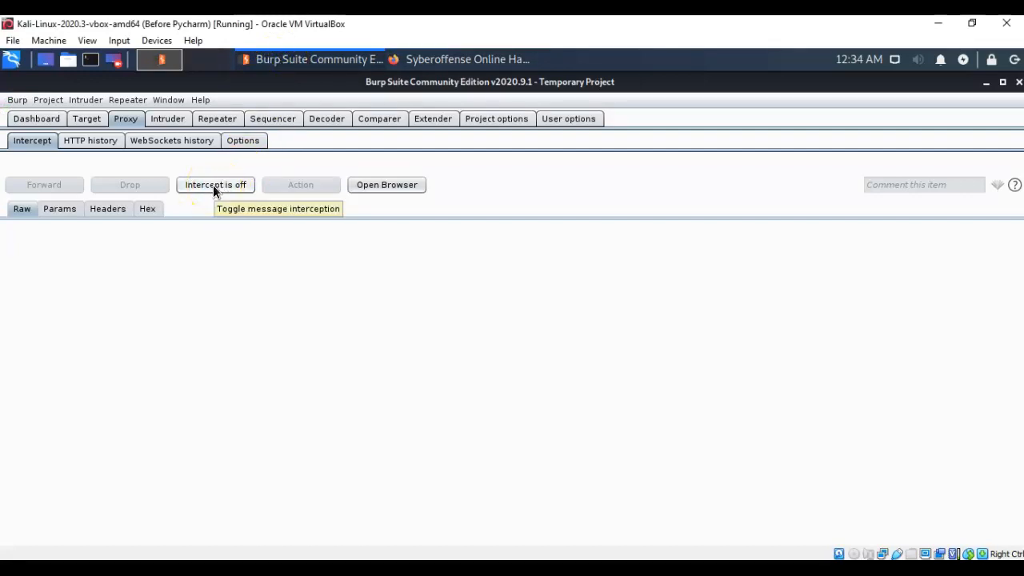
click(459, 61)
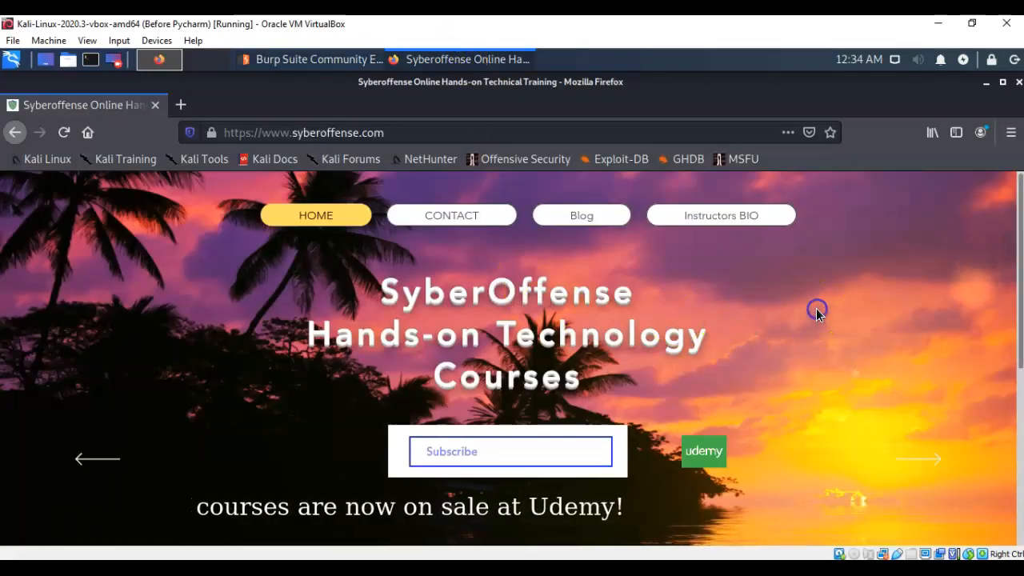
key(F5)
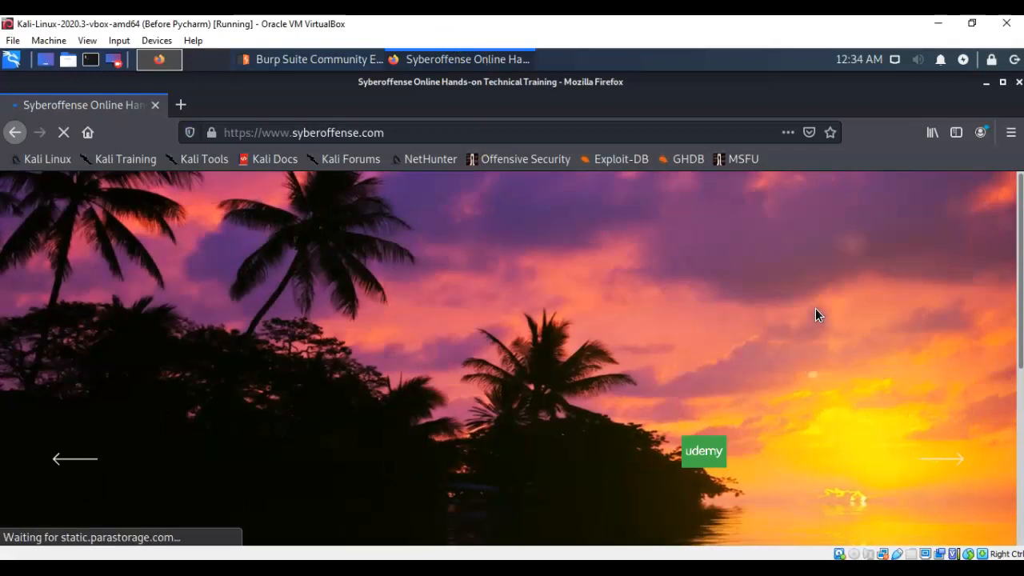
click(774, 309)
click(75, 456)
click(559, 315)
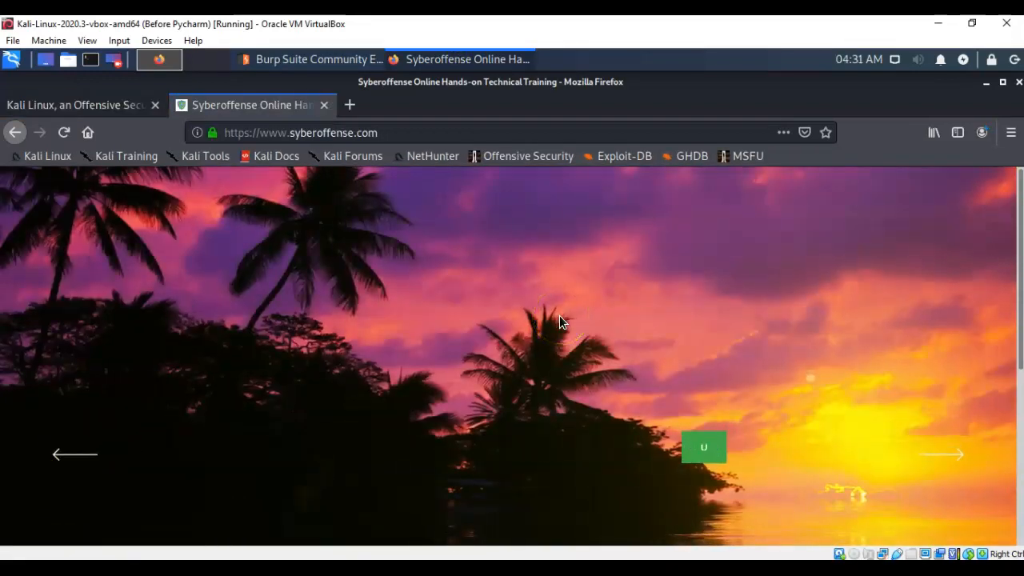
Step: Switch to Burp Suite, turn on proxy interception and examine the headers of the captured request
click(304, 60)
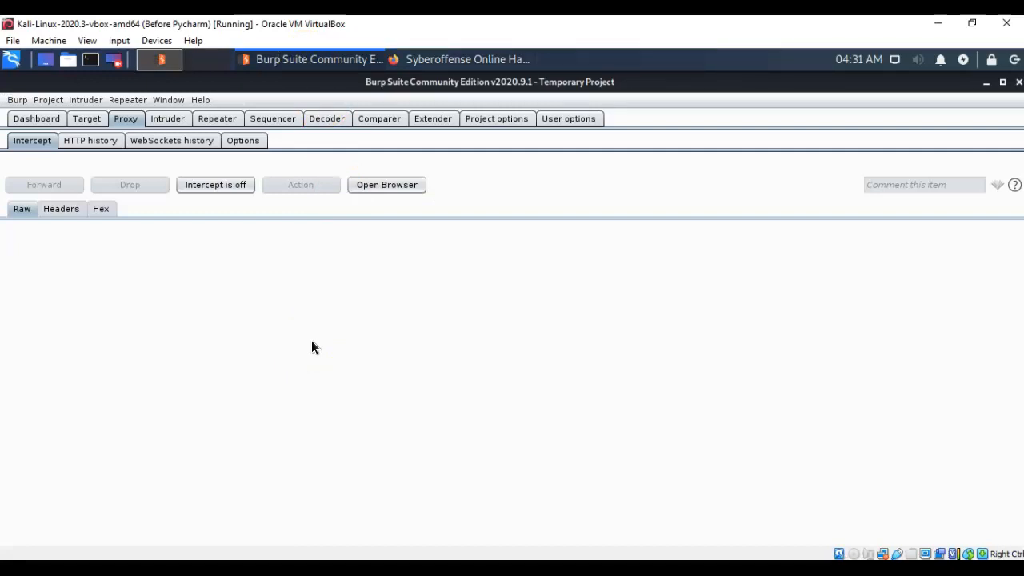
click(214, 187)
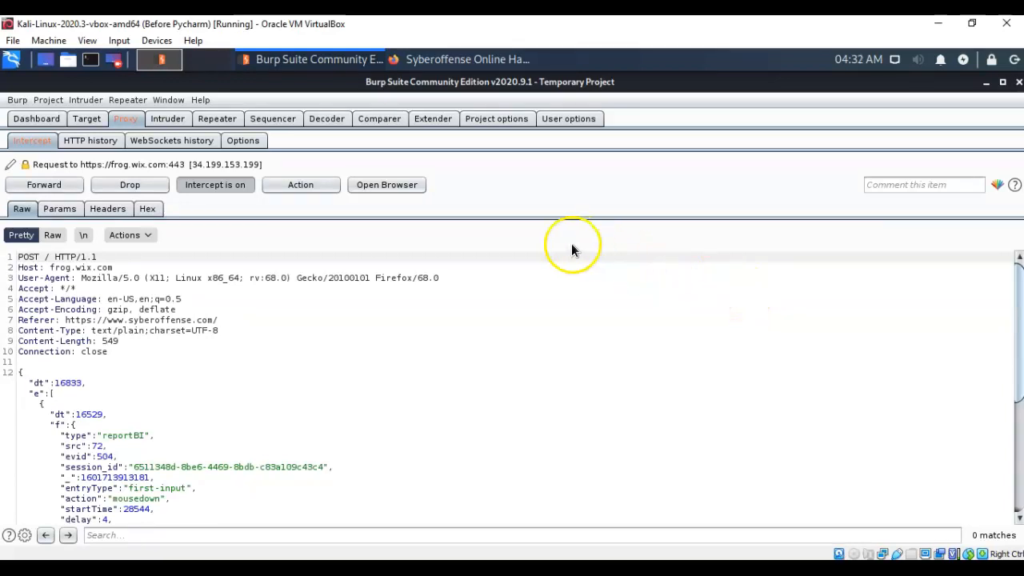
click(105, 207)
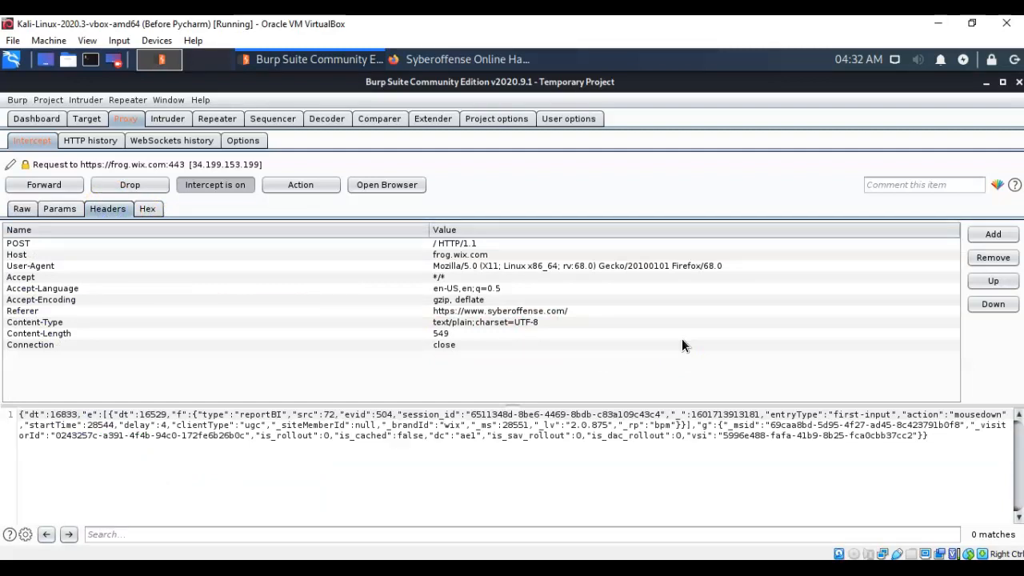
click(702, 334)
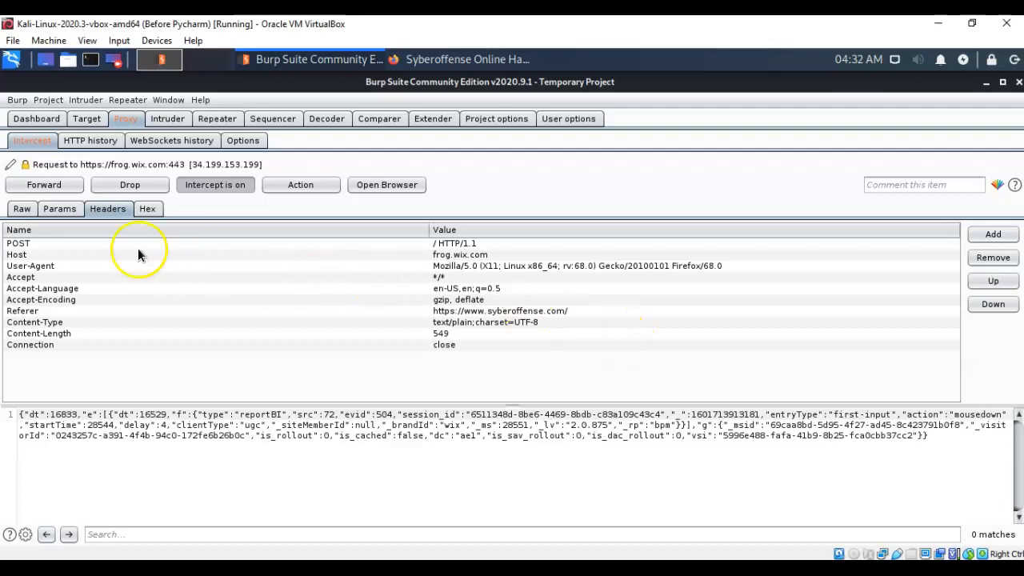
Step: Forward the captured request, turn interception off and return to the syberoffense.com page in Firefox
click(33, 186)
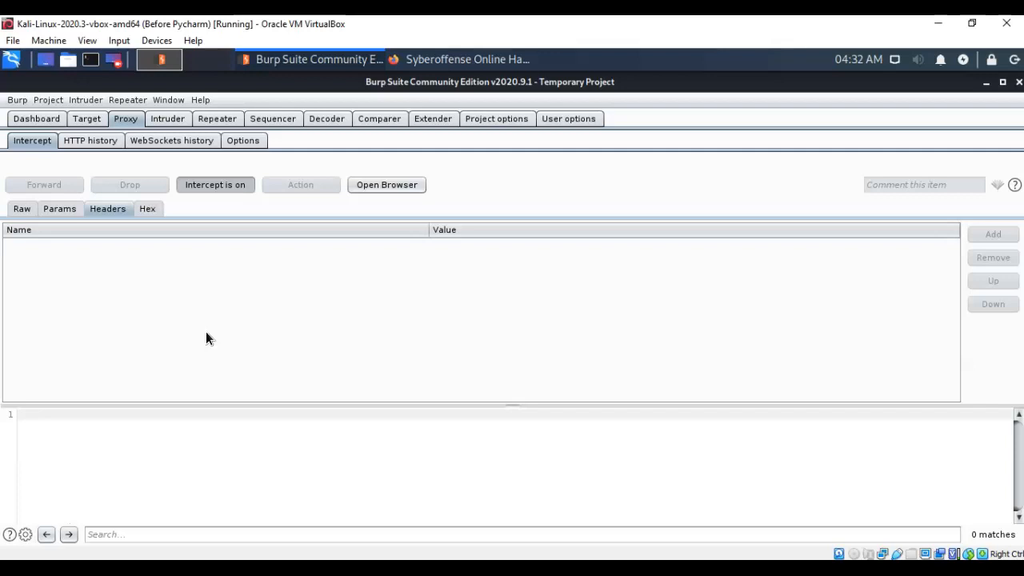
click(34, 523)
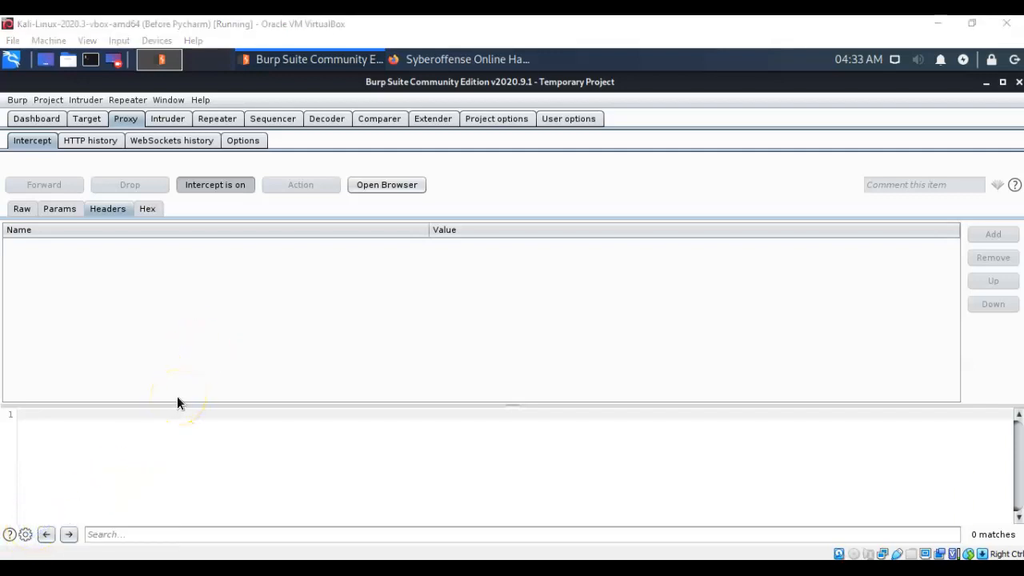
click(204, 381)
click(205, 186)
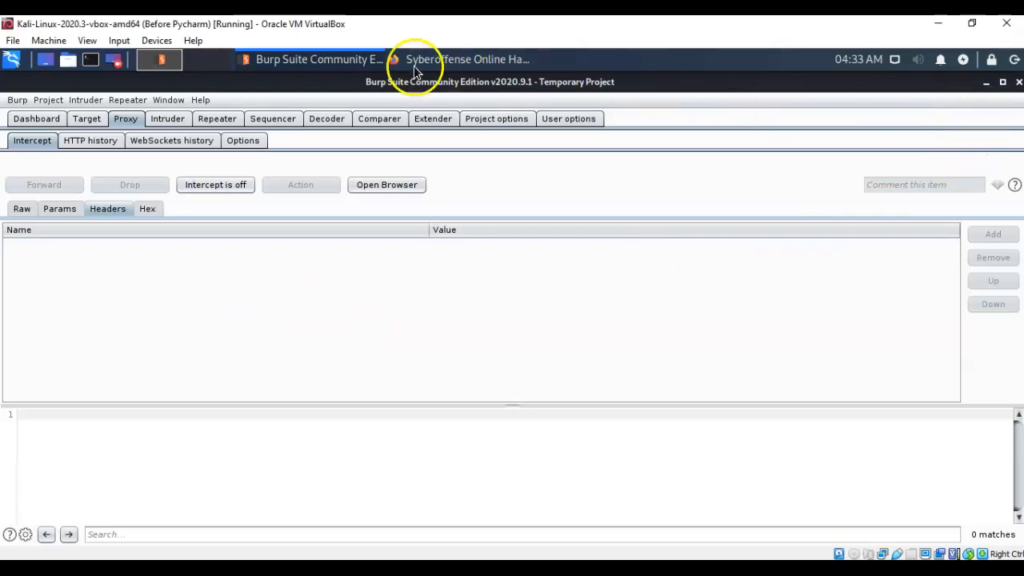
click(448, 59)
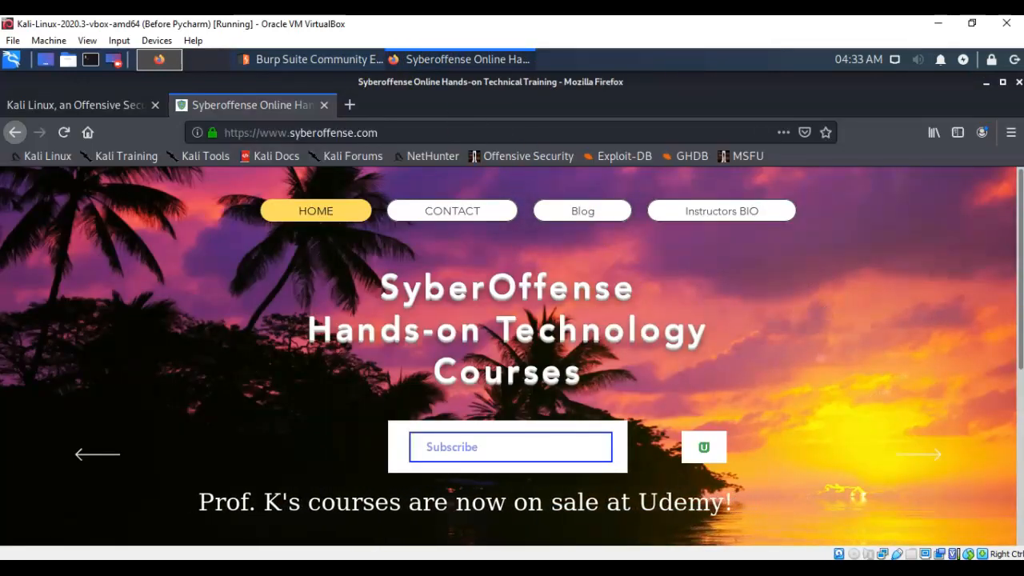
Step: Switch to Burp Suite and exit the program, confirming that all Burp windows are closed
key(alt+Tab)
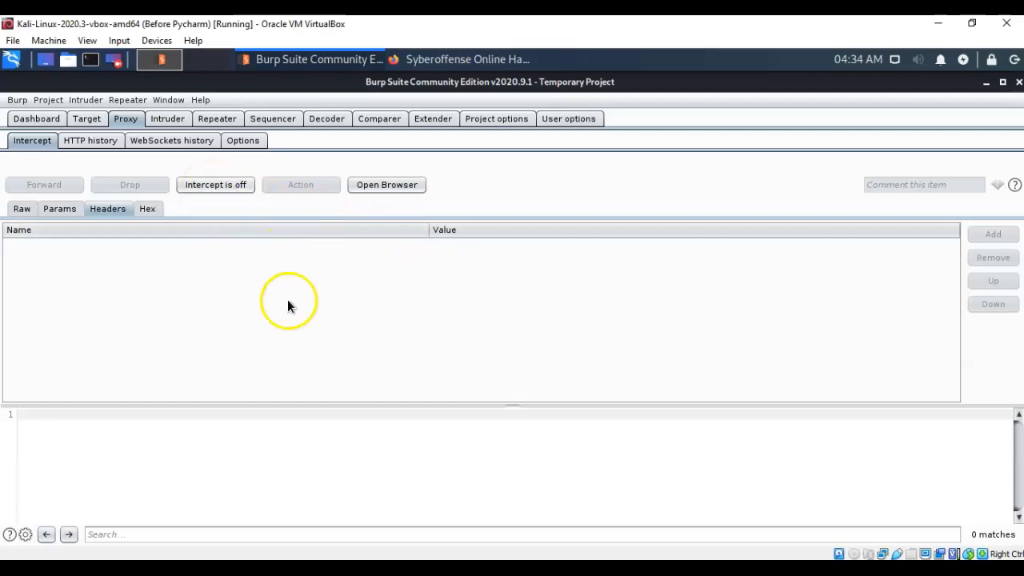
click(30, 521)
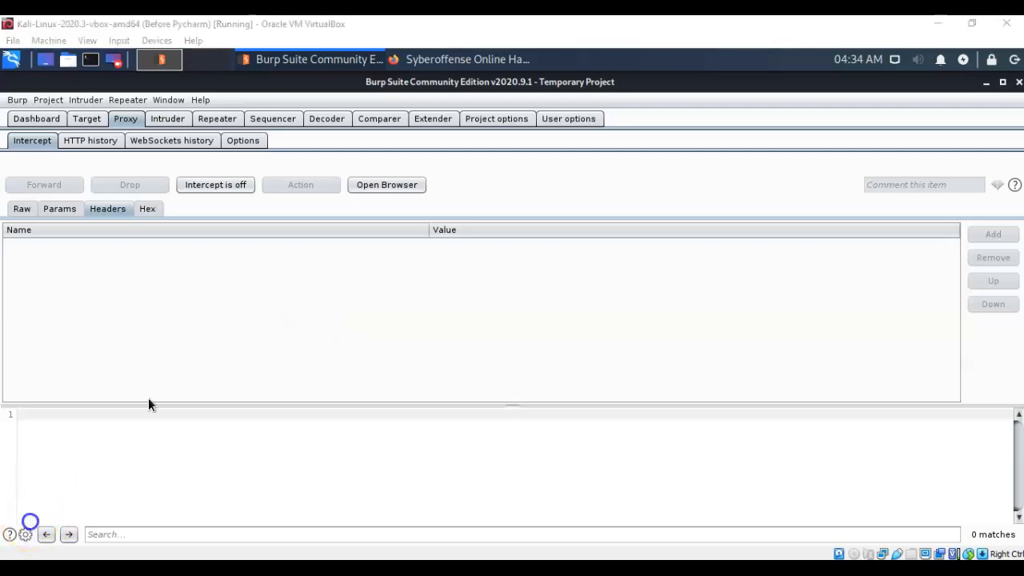
click(1018, 81)
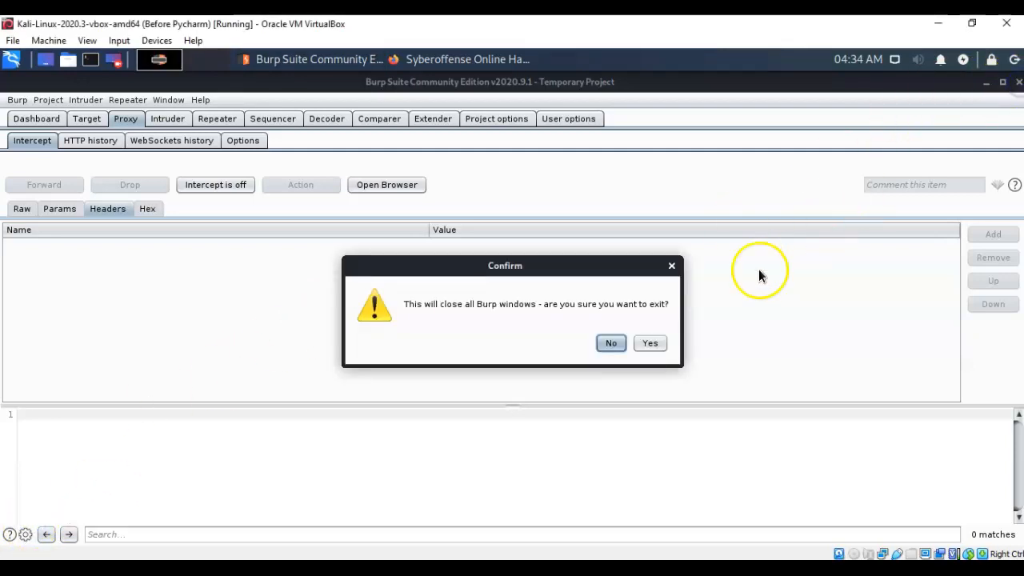
click(649, 343)
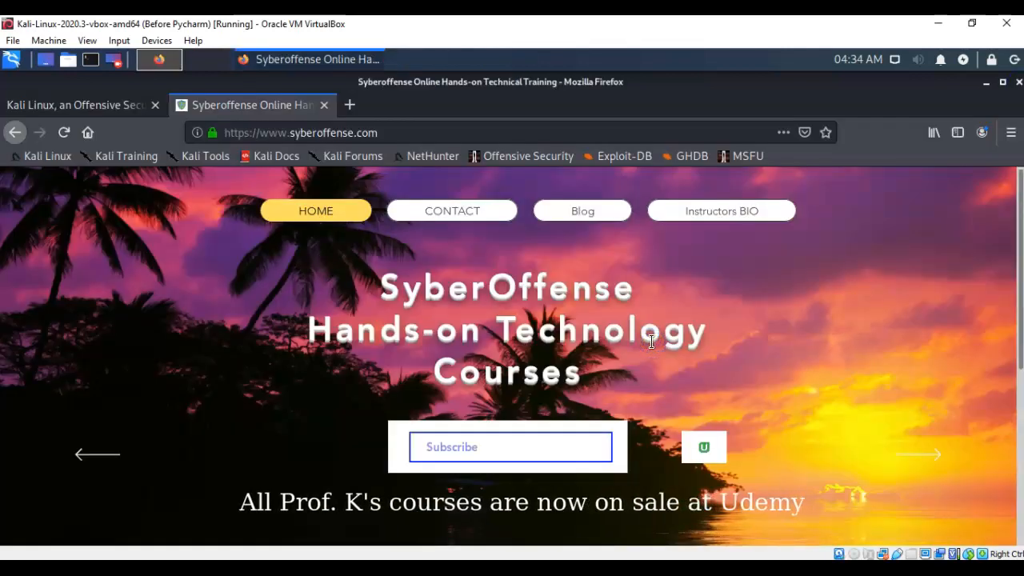
click(773, 298)
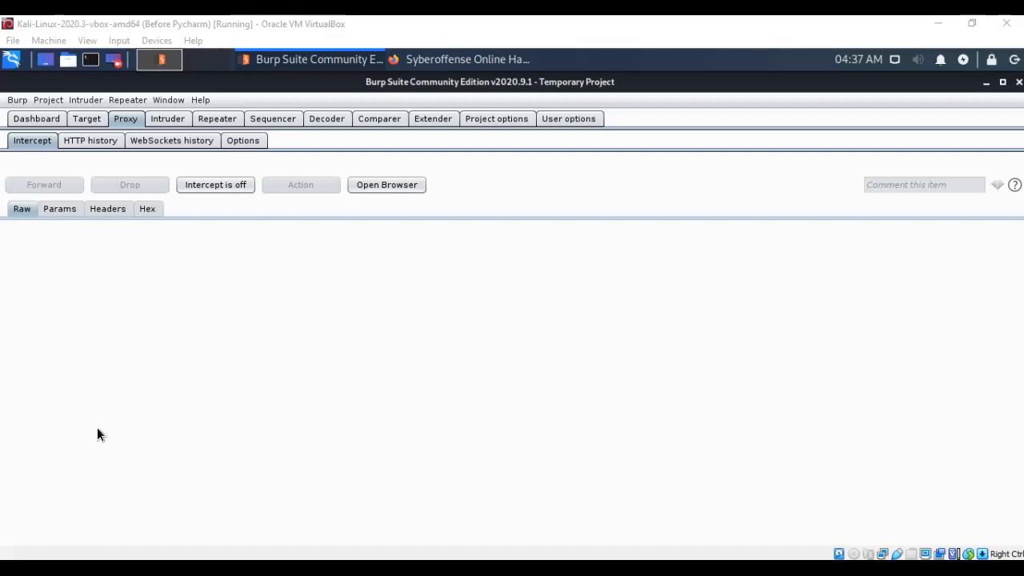
click(34, 523)
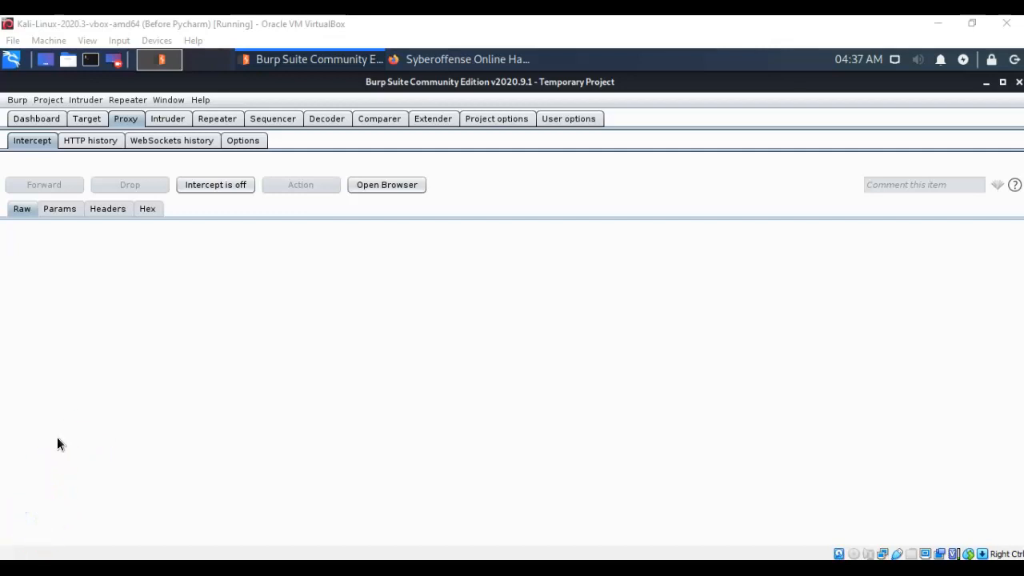